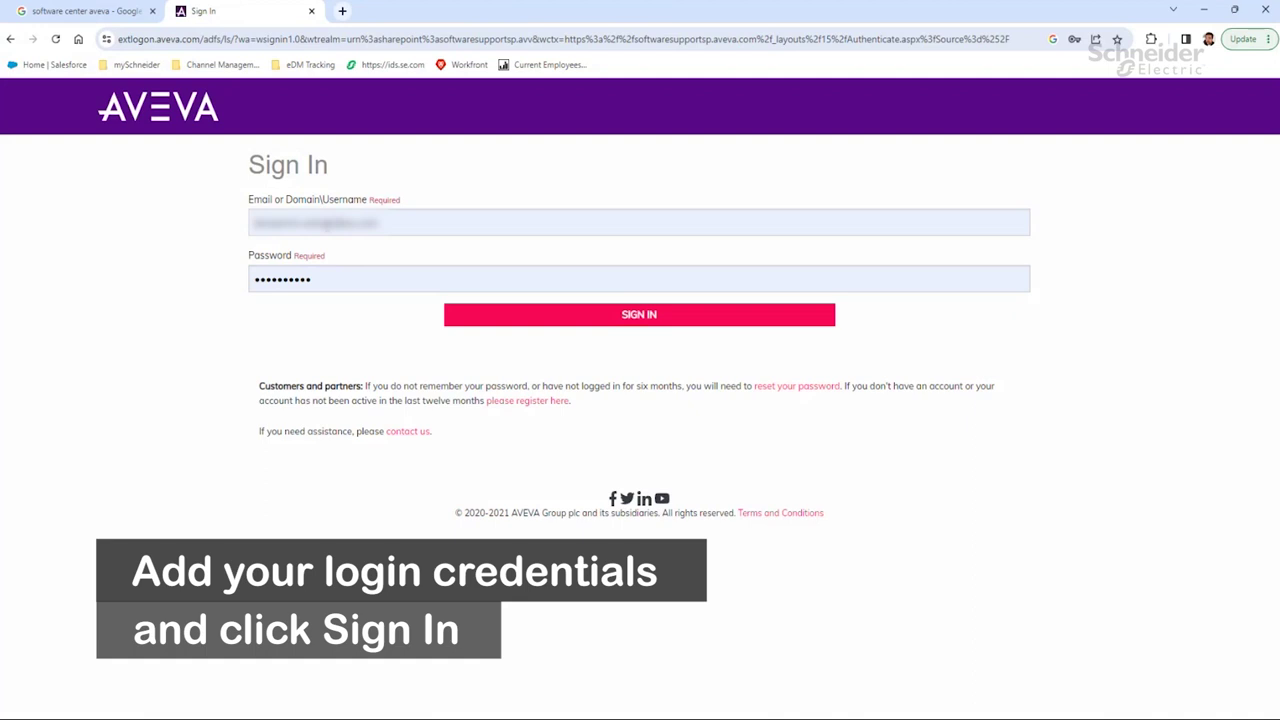
Sign in to the AVEVA support site with the saved account credentials and open AVEVA Flex.
{"action": "left_click", "coordinate": [348, 286]}
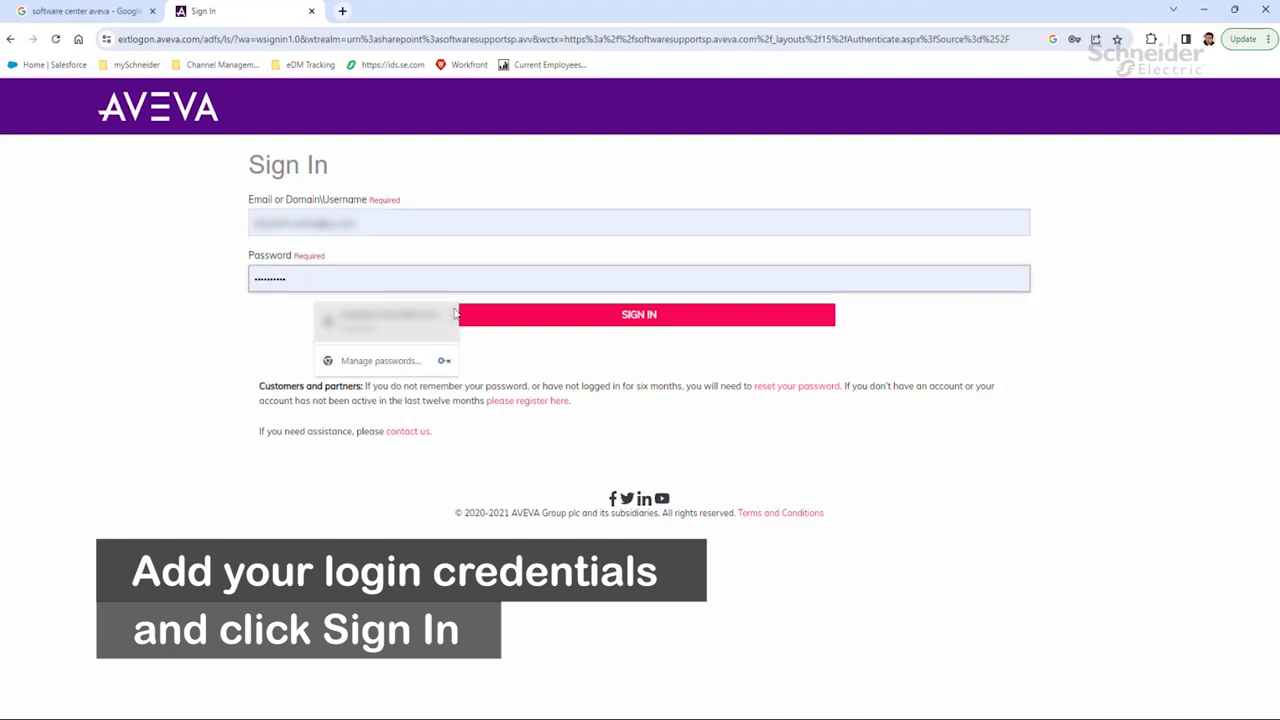
{"action": "left_click", "coordinate": [547, 320]}
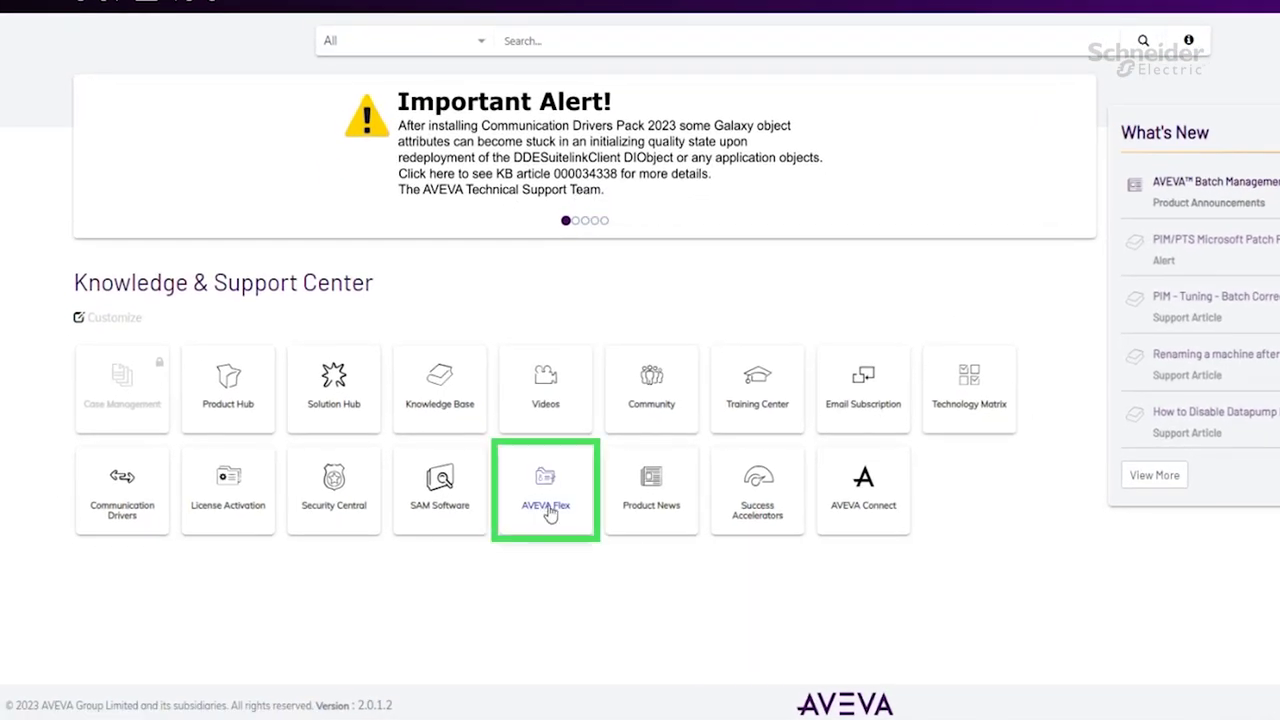
{"action": "left_click", "coordinate": [545, 512]}
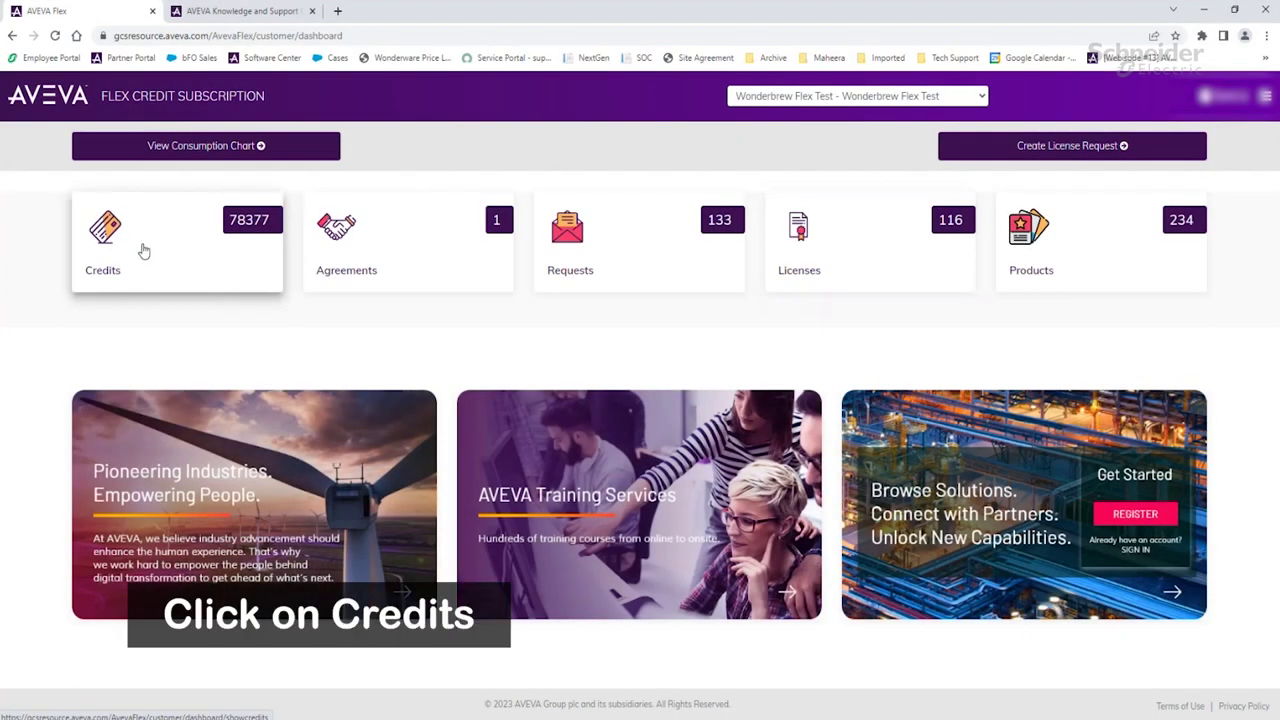
Open the Credits overview and examine the total, used and available credits and the Topup Credits table.
{"action": "left_click", "coordinate": [143, 251]}
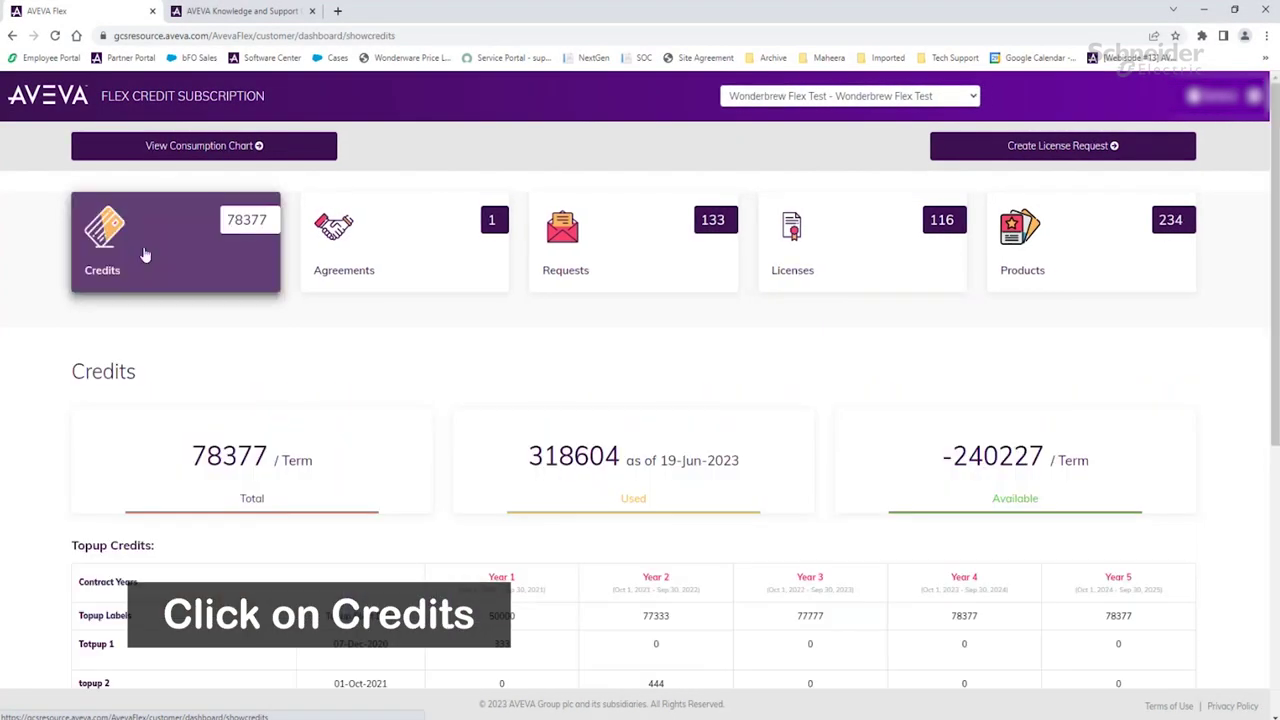
{"action": "scroll", "coordinate": [143, 200], "scroll_direction": "down", "scroll_amount": 1}
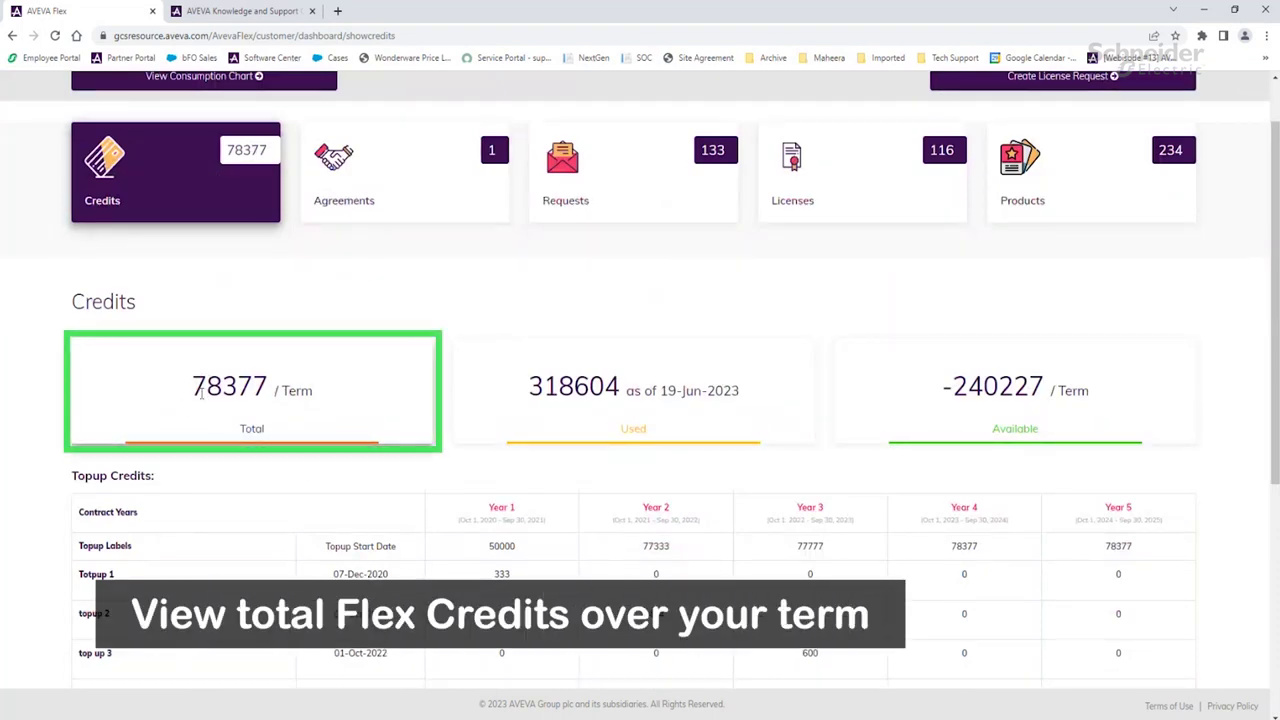
{"action": "mouse_move", "coordinate": [334, 392]}
{"action": "left_mouse_down"}
{"action": "mouse_move", "coordinate": [278, 392]}
{"action": "mouse_move", "coordinate": [348, 386]}
{"action": "left_mouse_up"}
{"action": "left_click_drag", "start_coordinate": [527, 388], "coordinate": [791, 381]}
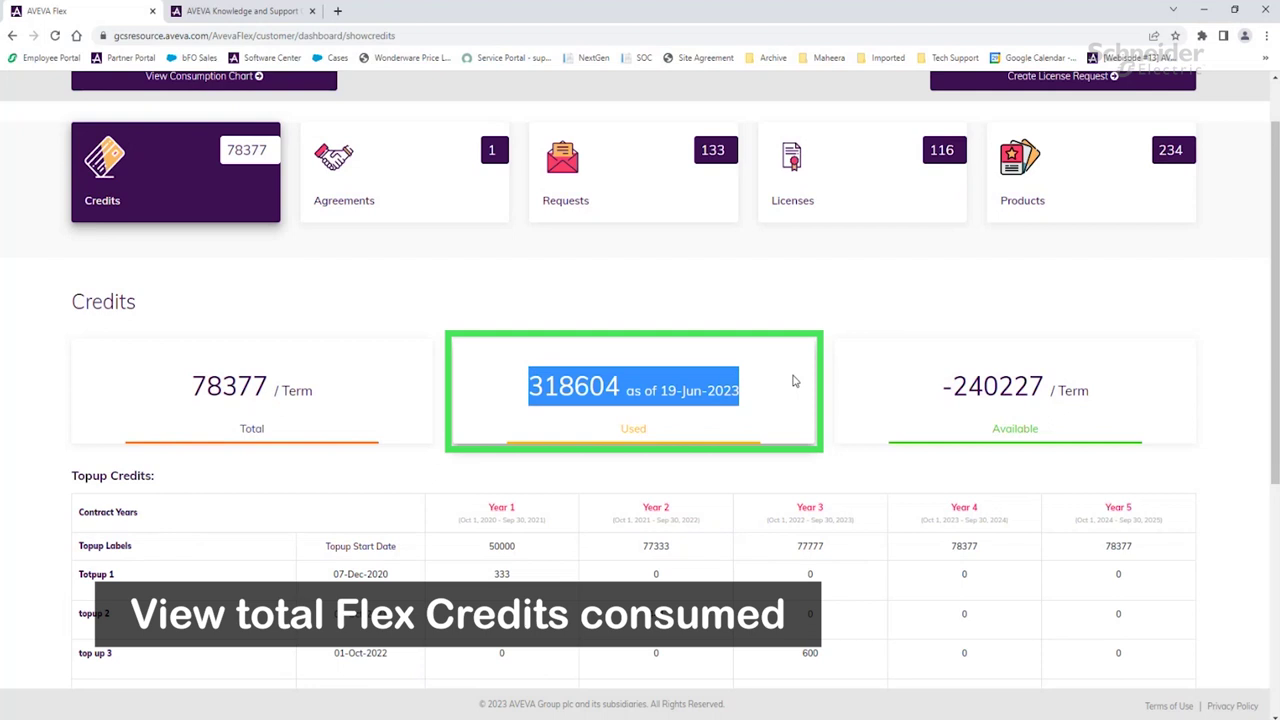
{"action": "left_click", "coordinate": [943, 385]}
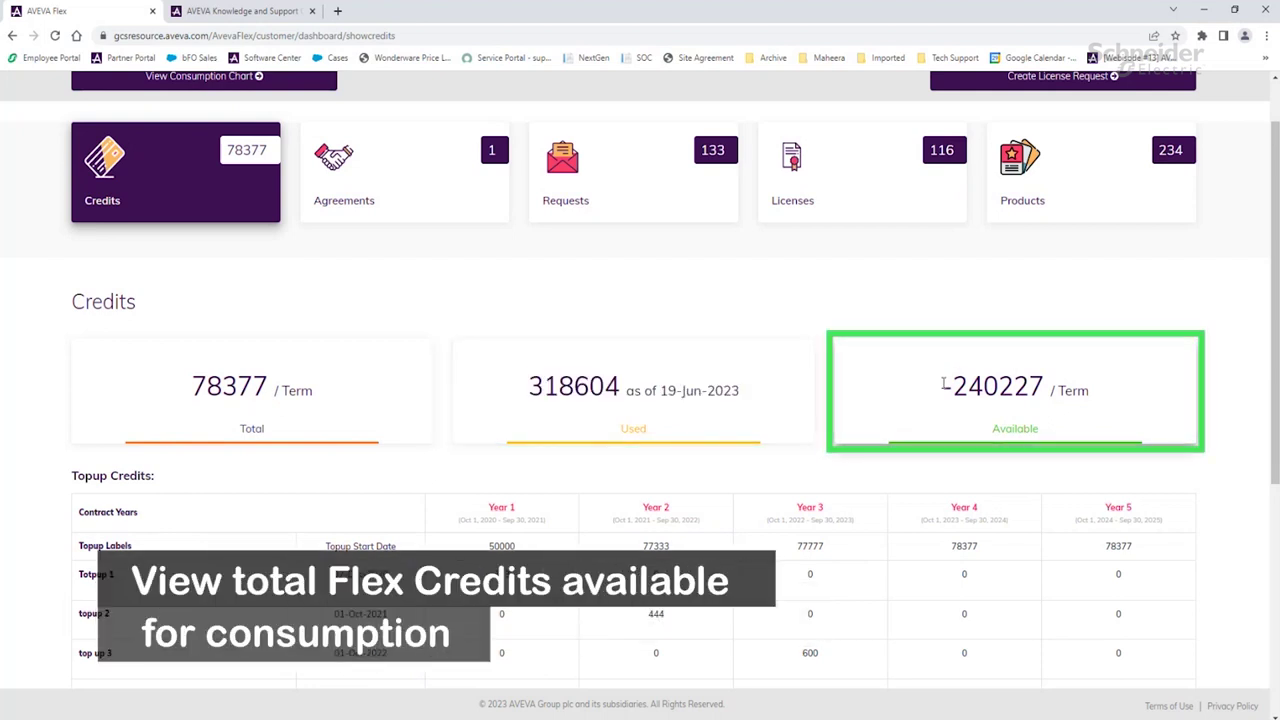
{"action": "left_click_drag", "start_coordinate": [943, 385], "coordinate": [1192, 386]}
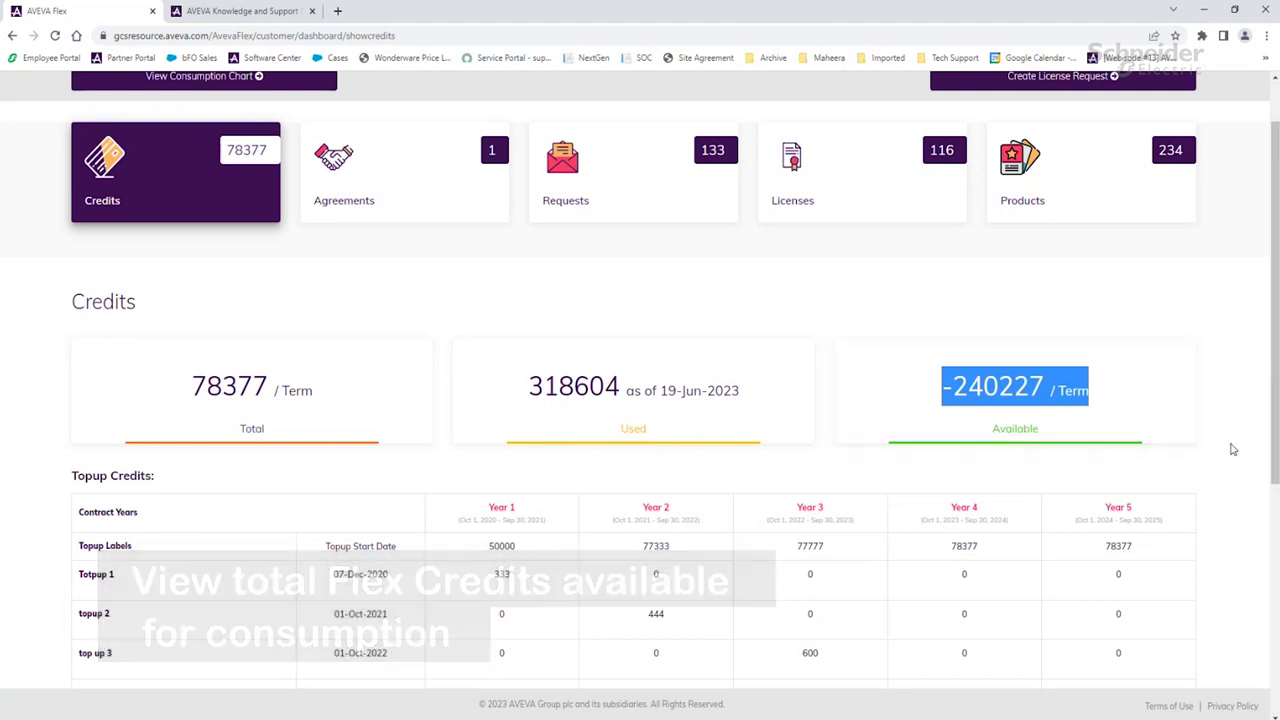
{"action": "scroll", "coordinate": [1232, 449], "scroll_direction": "down", "scroll_amount": 2}
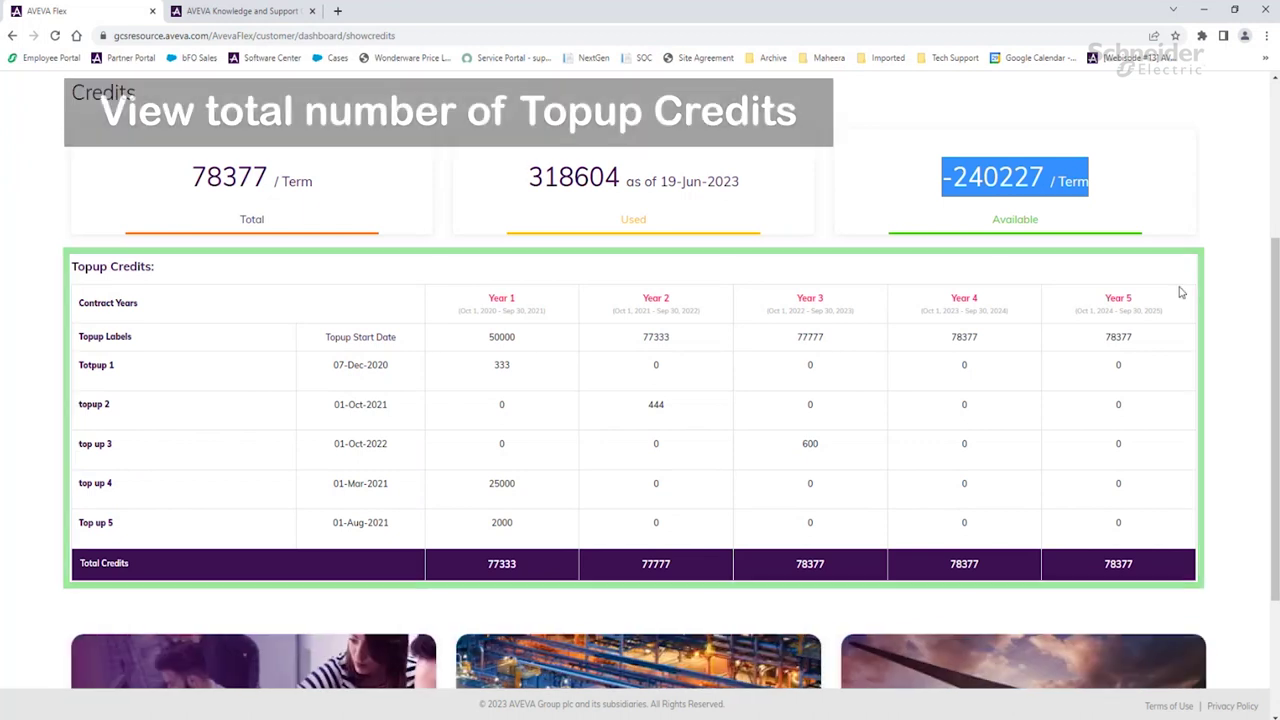
{"action": "scroll", "coordinate": [1113, 450], "scroll_direction": "up", "scroll_amount": 1}
{"action": "scroll", "coordinate": [1113, 450], "scroll_direction": "up", "scroll_amount": 3}
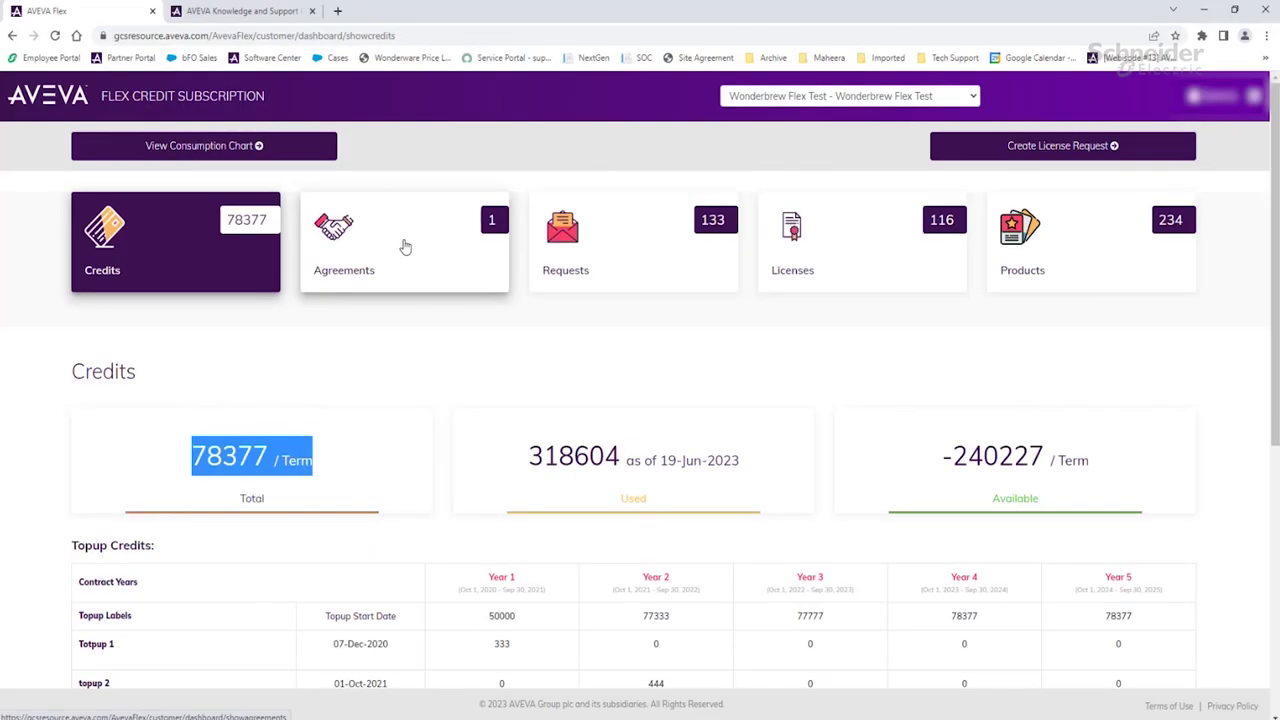
View the agreements, and browse the license requests with the Completed status.
{"action": "left_click", "coordinate": [404, 246]}
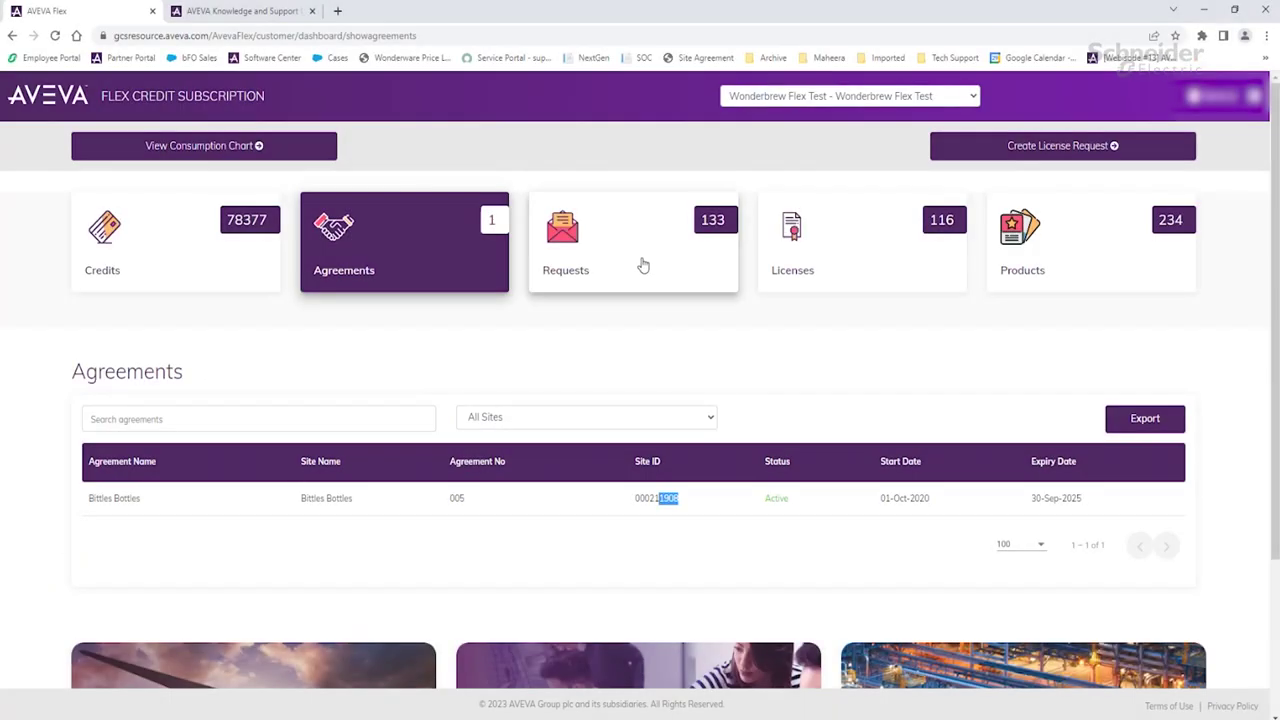
{"action": "left_click", "coordinate": [641, 264]}
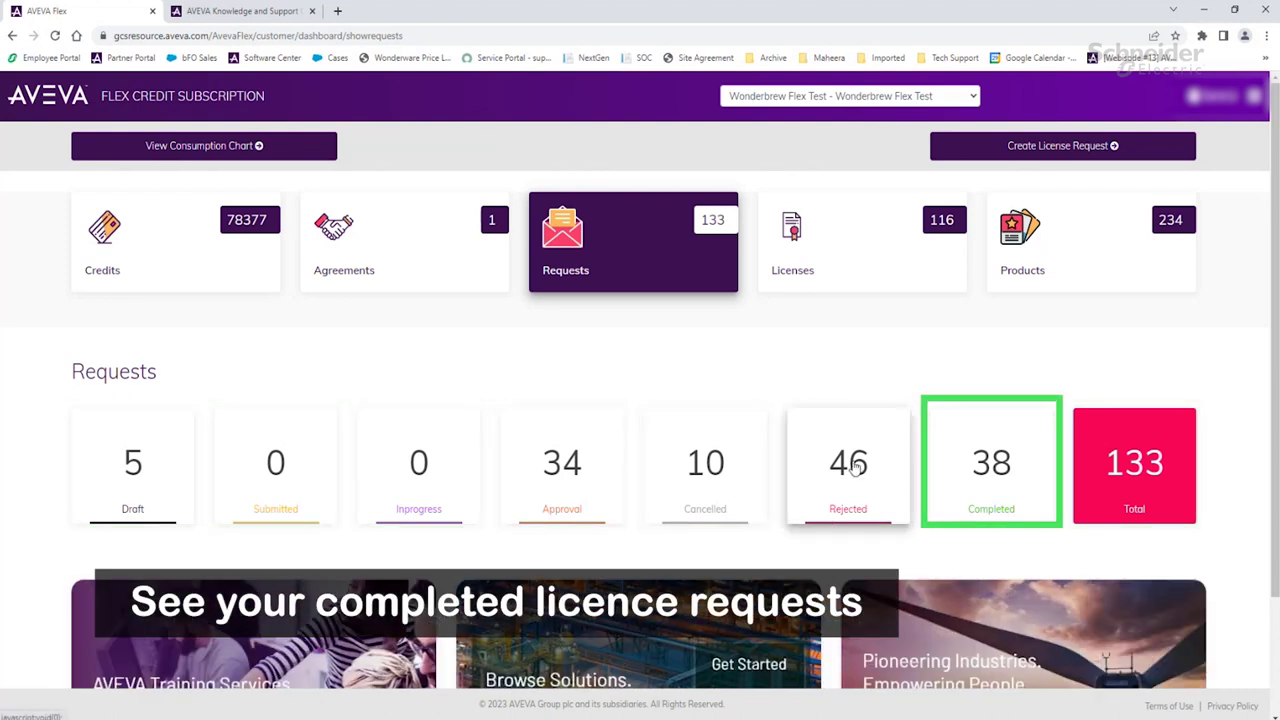
{"action": "scroll", "coordinate": [1026, 480], "scroll_direction": "down", "scroll_amount": 1}
{"action": "scroll", "coordinate": [1026, 480], "scroll_direction": "down", "scroll_amount": 1}
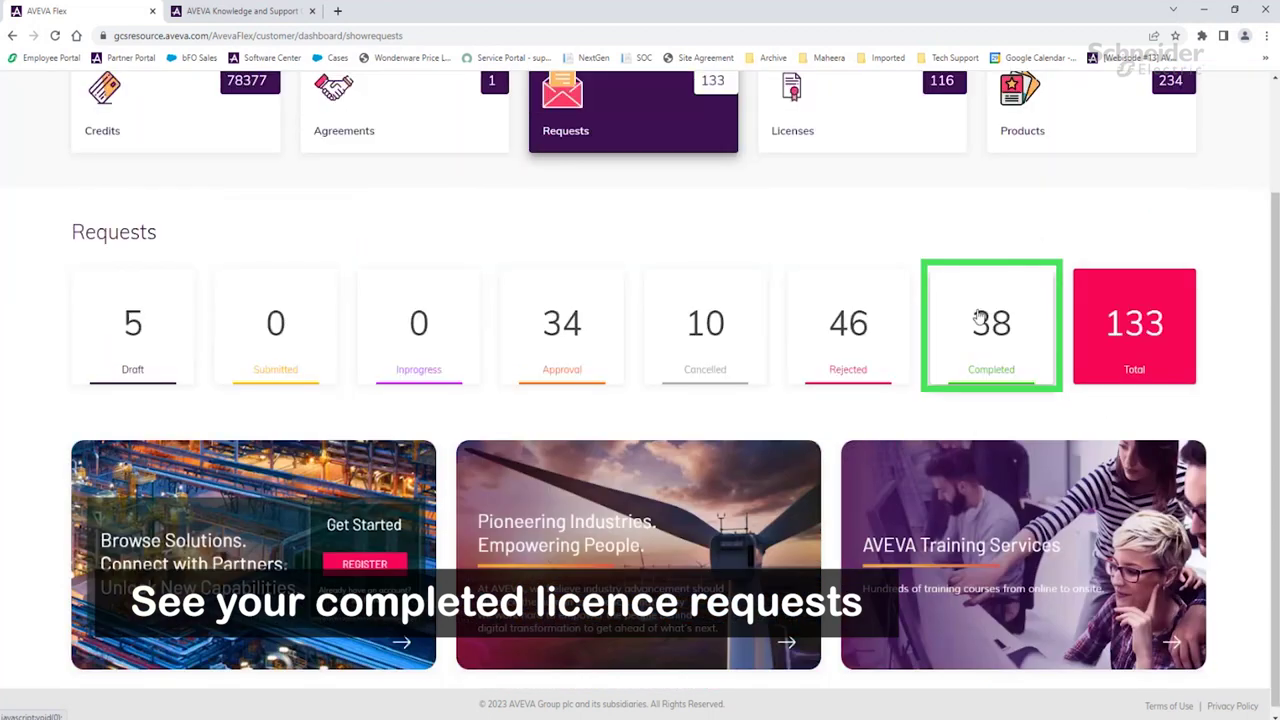
{"action": "left_click", "coordinate": [1022, 370]}
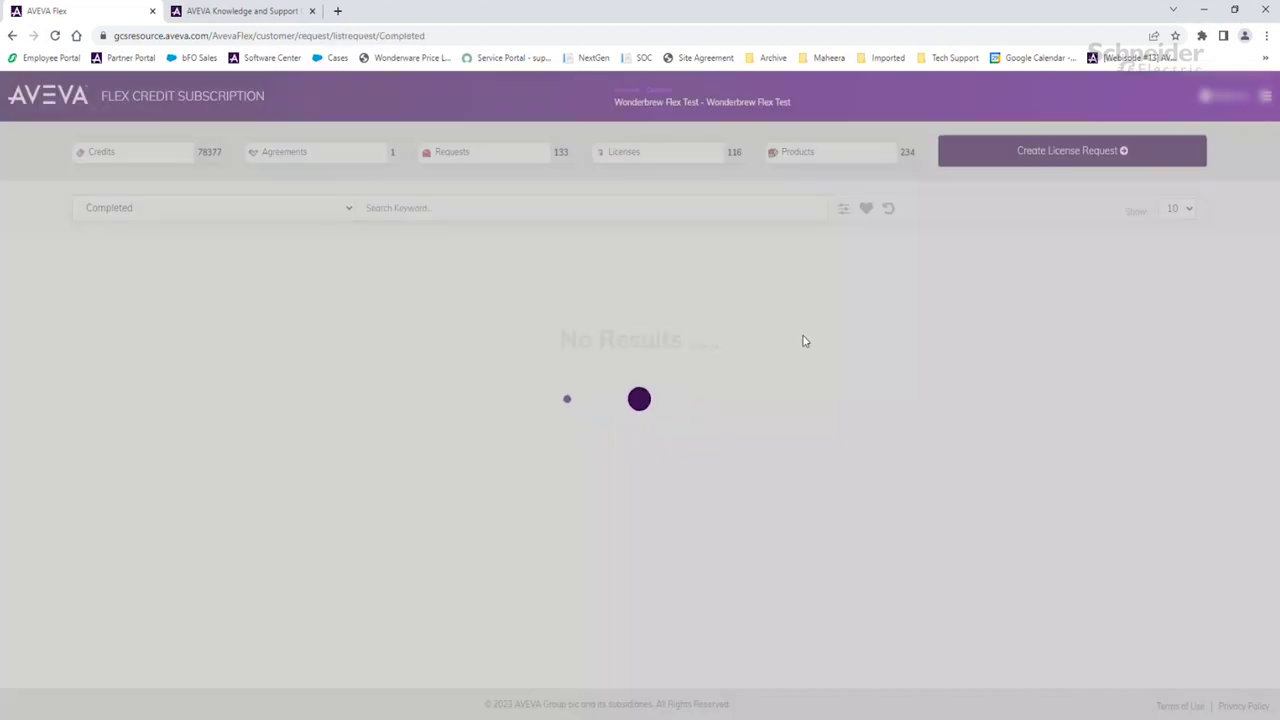
{"action": "scroll", "coordinate": [203, 294], "scroll_direction": "down", "scroll_amount": 8}
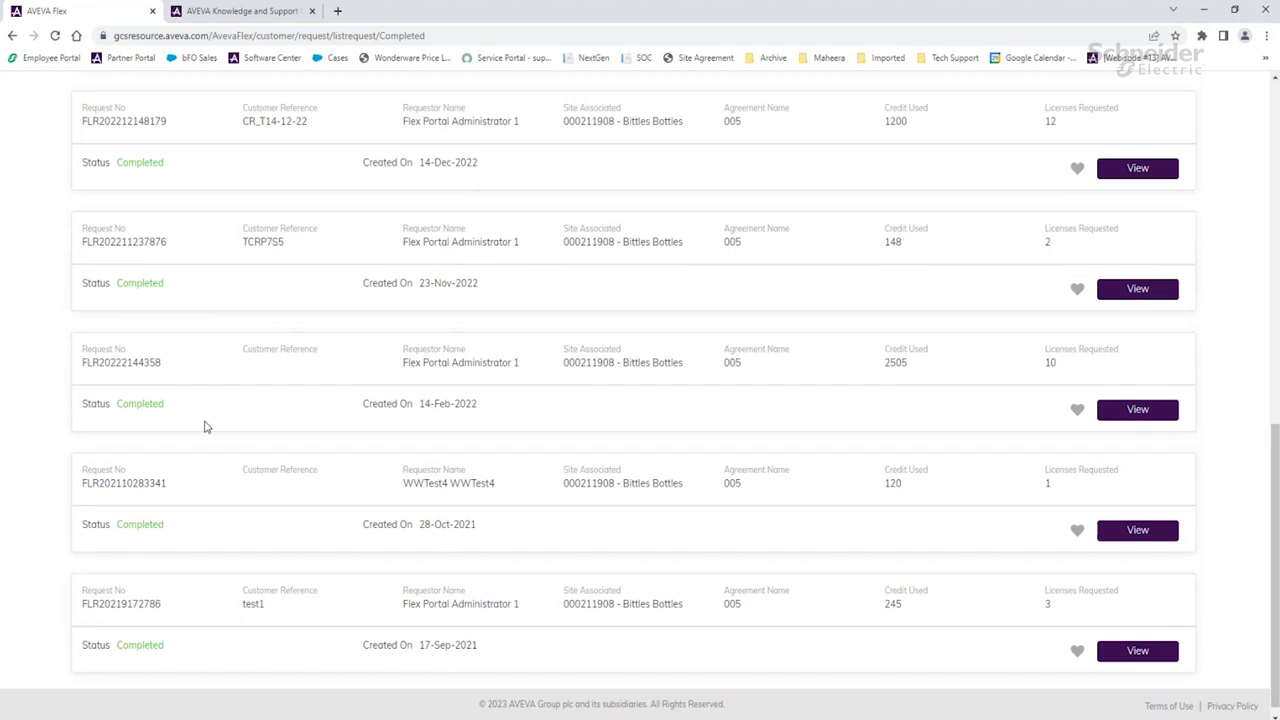
{"action": "scroll", "coordinate": [204, 425], "scroll_direction": "up", "scroll_amount": 3}
{"action": "scroll", "coordinate": [205, 428], "scroll_direction": "up", "scroll_amount": 5}
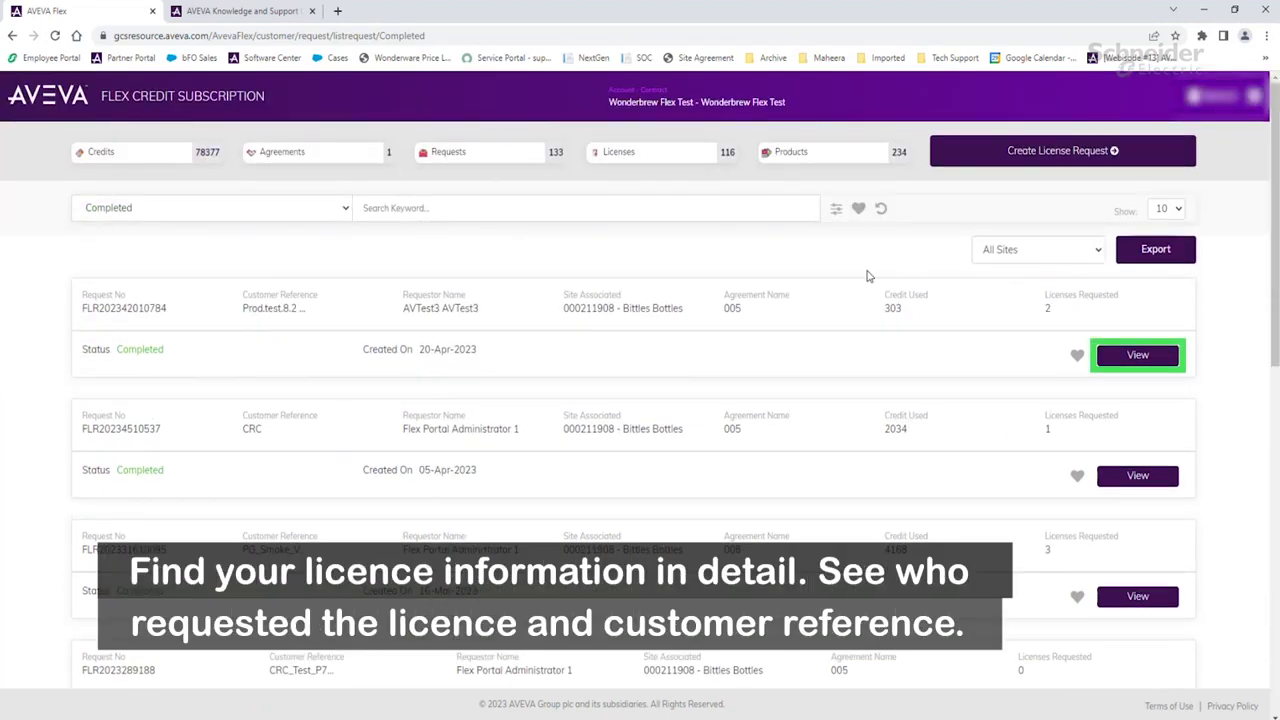
Open the completed request created on 20-Apr-2023 and examine its requestor, customer reference, licenses and license downloads.
{"action": "left_click", "coordinate": [1168, 357]}
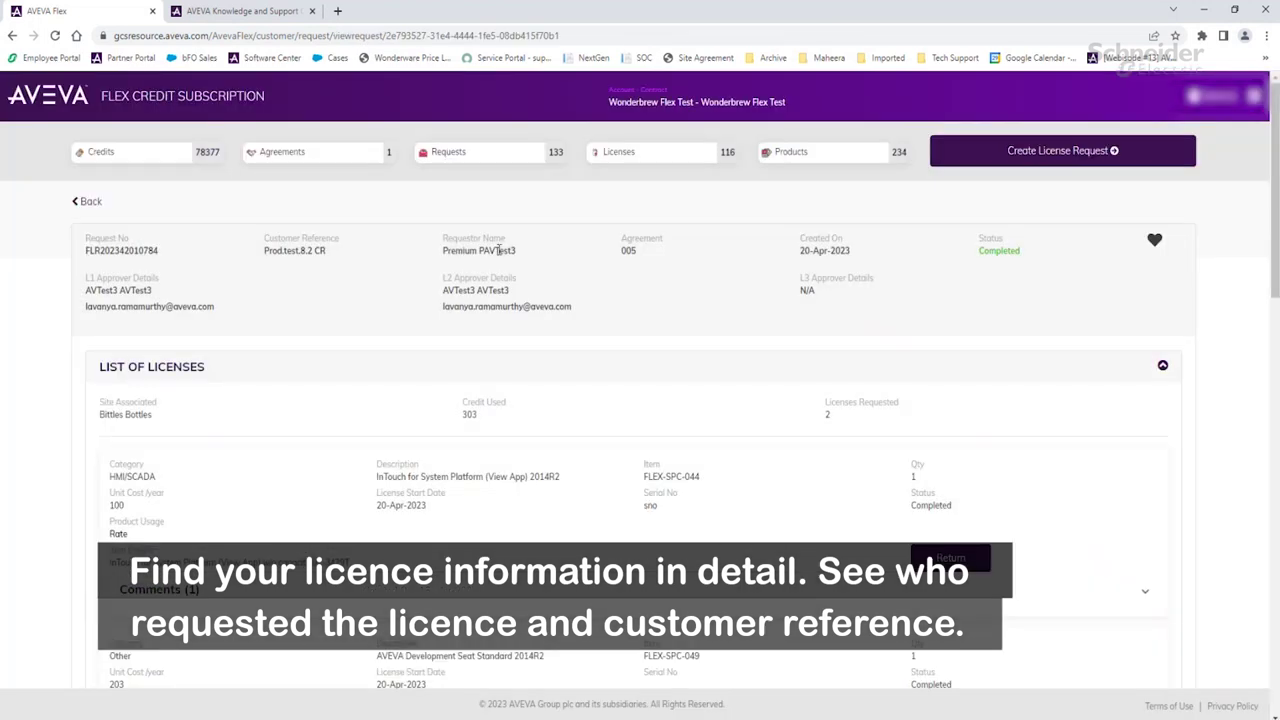
{"action": "left_click_drag", "start_coordinate": [443, 251], "coordinate": [483, 250]}
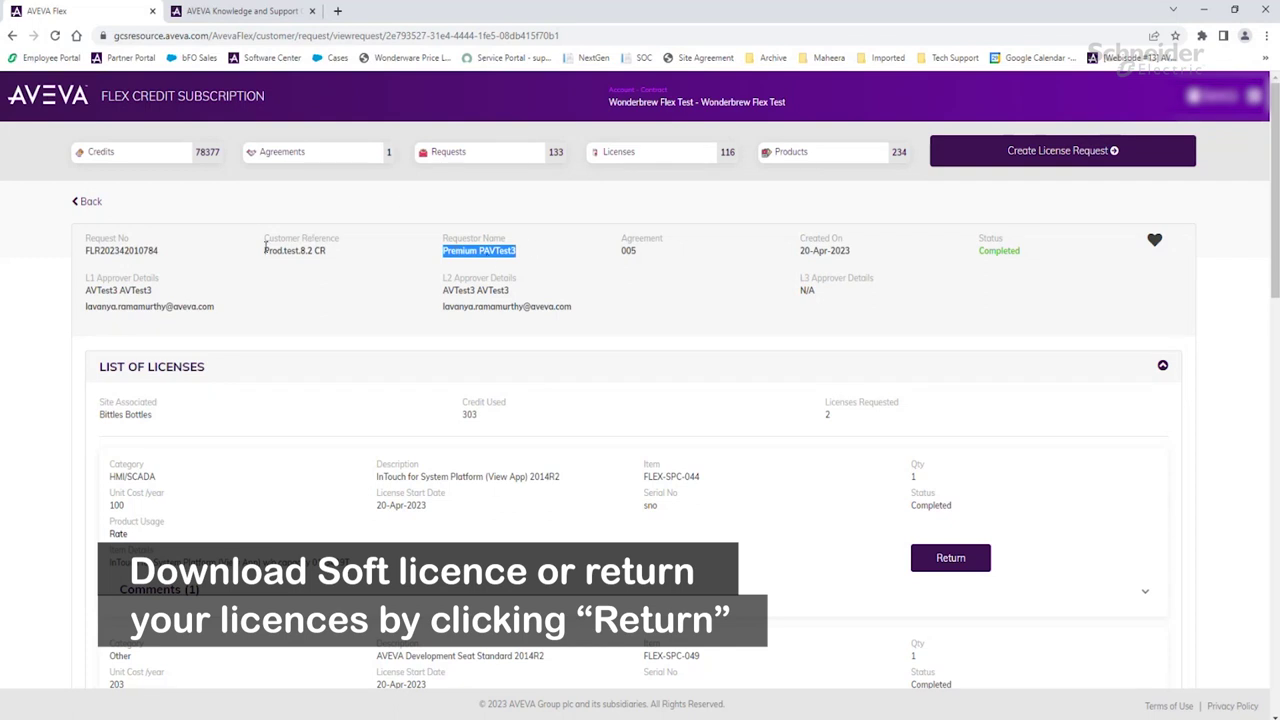
{"action": "left_click_drag", "start_coordinate": [264, 240], "coordinate": [338, 244]}
{"action": "scroll", "coordinate": [729, 374], "scroll_direction": "down", "scroll_amount": 5}
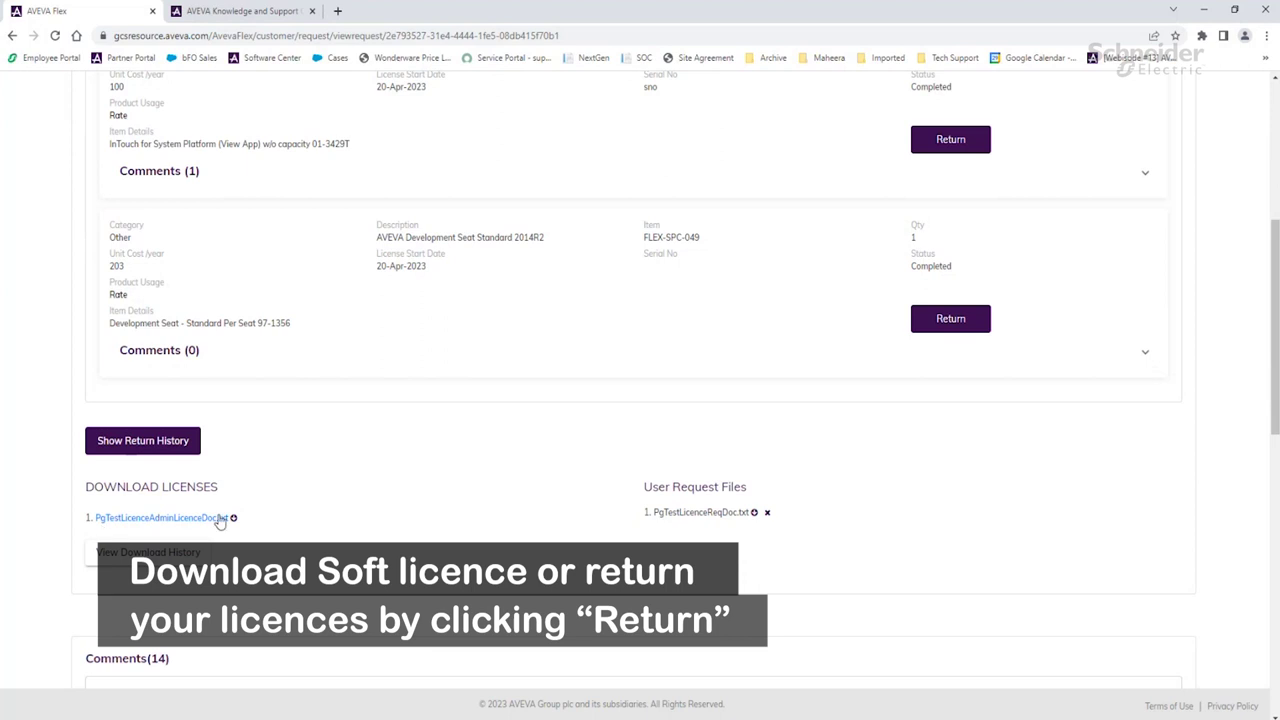
{"action": "scroll", "coordinate": [331, 500], "scroll_direction": "up", "scroll_amount": 2}
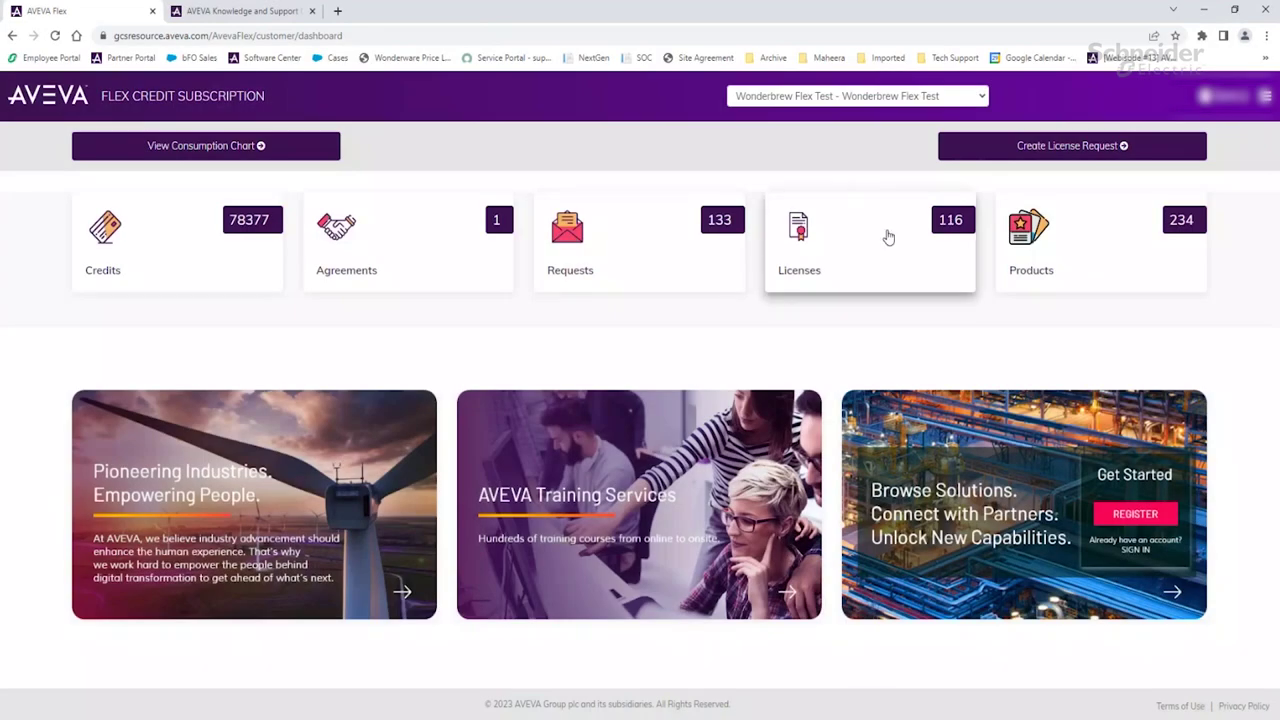
Open the Licenses list, examine the license activity and expand the comments of the completed AVEVA Plant SCADA entry.
{"action": "left_click", "coordinate": [918, 244]}
{"action": "scroll", "coordinate": [657, 386], "scroll_direction": "down", "scroll_amount": 2}
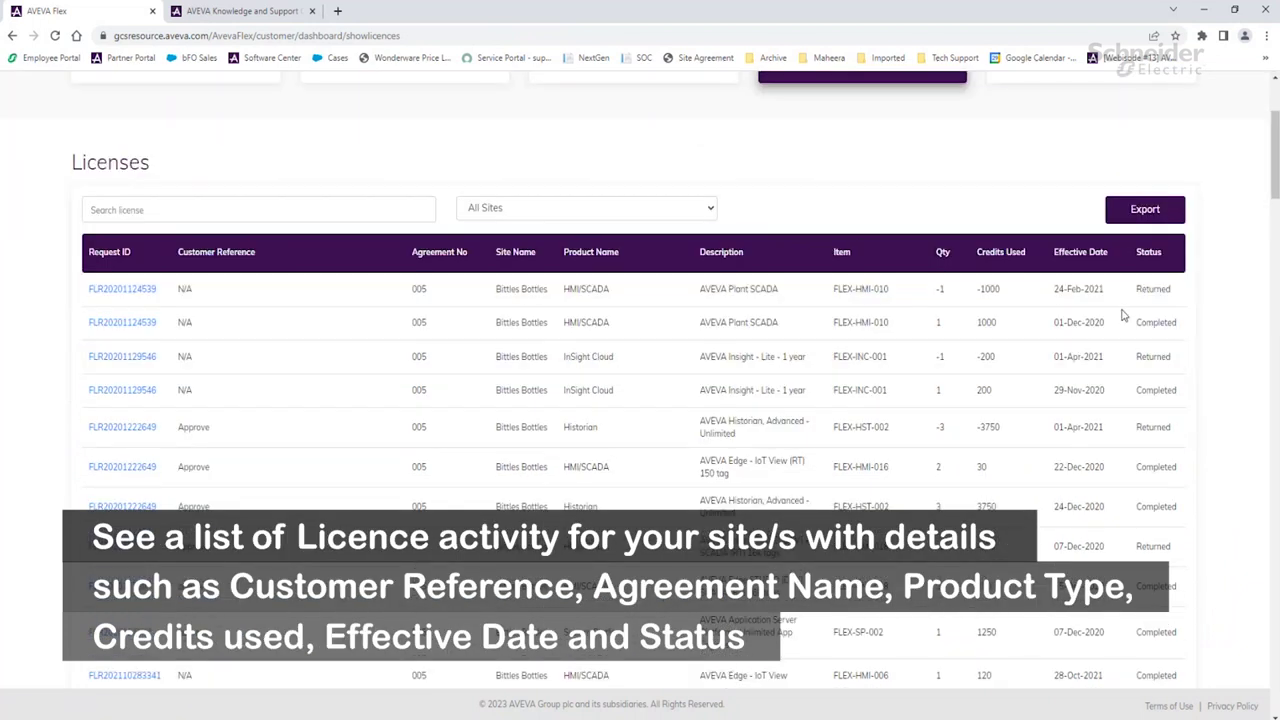
{"action": "scroll", "coordinate": [716, 402], "scroll_direction": "down", "scroll_amount": 5}
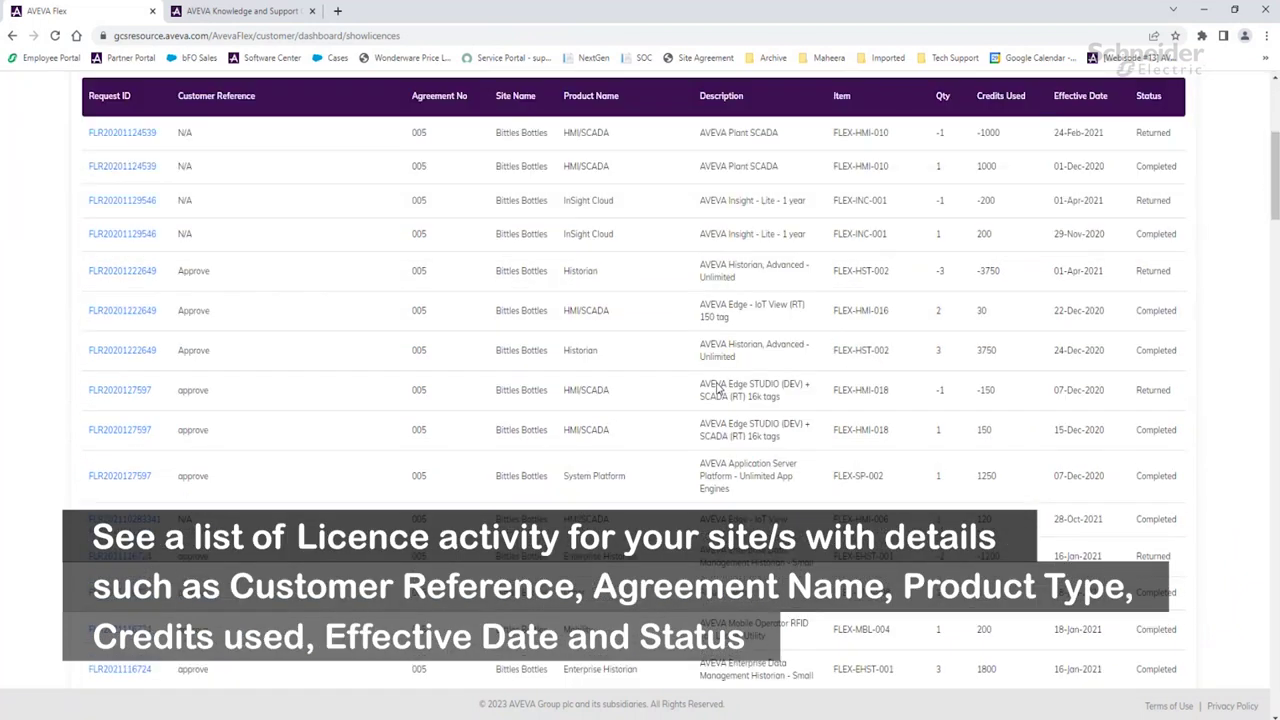
{"action": "scroll", "coordinate": [716, 402], "scroll_direction": "up", "scroll_amount": 7}
{"action": "scroll", "coordinate": [714, 406], "scroll_direction": "down", "scroll_amount": 2}
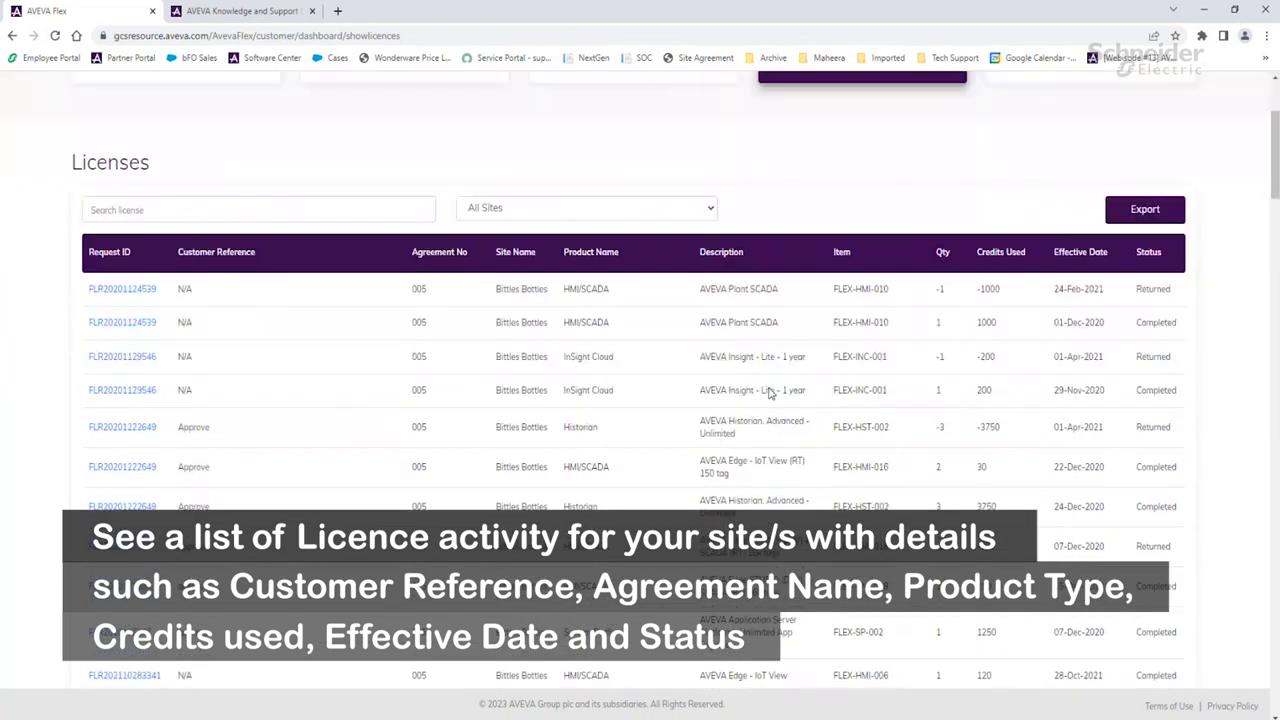
{"action": "left_click_drag", "start_coordinate": [1176, 333], "coordinate": [749, 323]}
{"action": "left_click", "coordinate": [112, 307]}
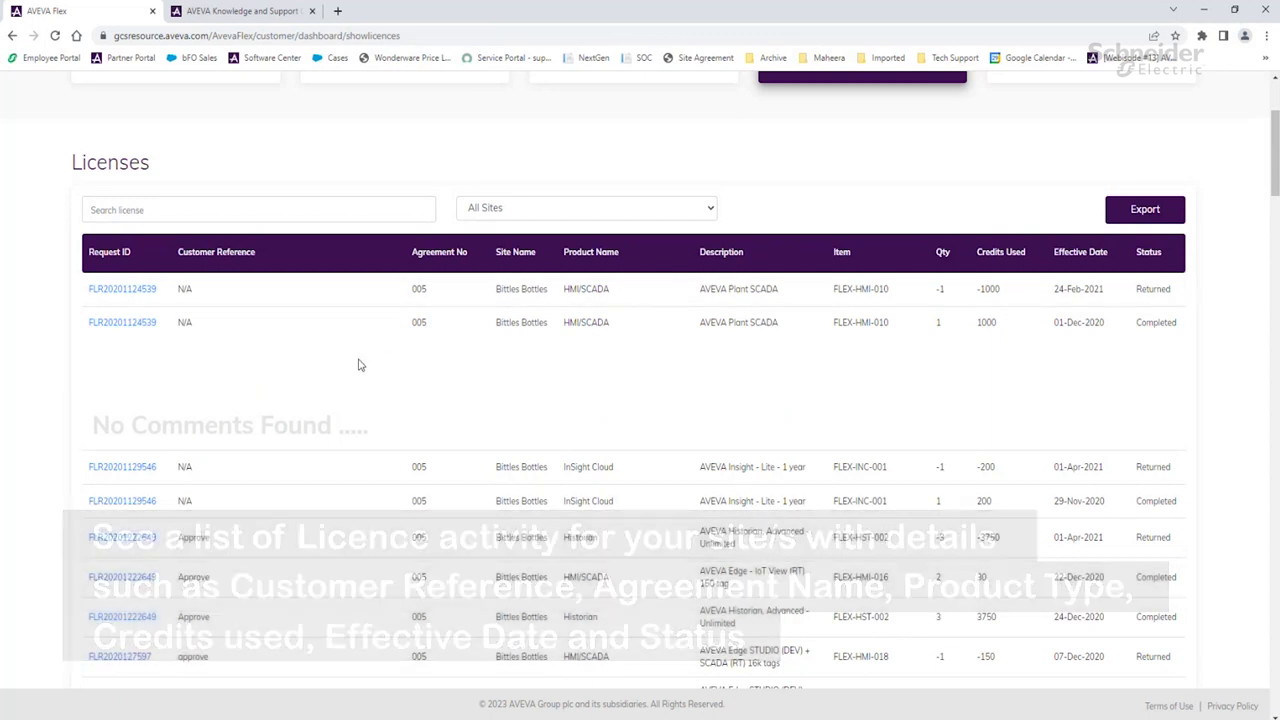
Filter the licenses by the term "approve", look through the matching entries and clear the search.
{"action": "scroll", "coordinate": [357, 363], "scroll_direction": "up", "scroll_amount": 2}
{"action": "left_click", "coordinate": [257, 349]}
{"action": "type", "text": "approve"}
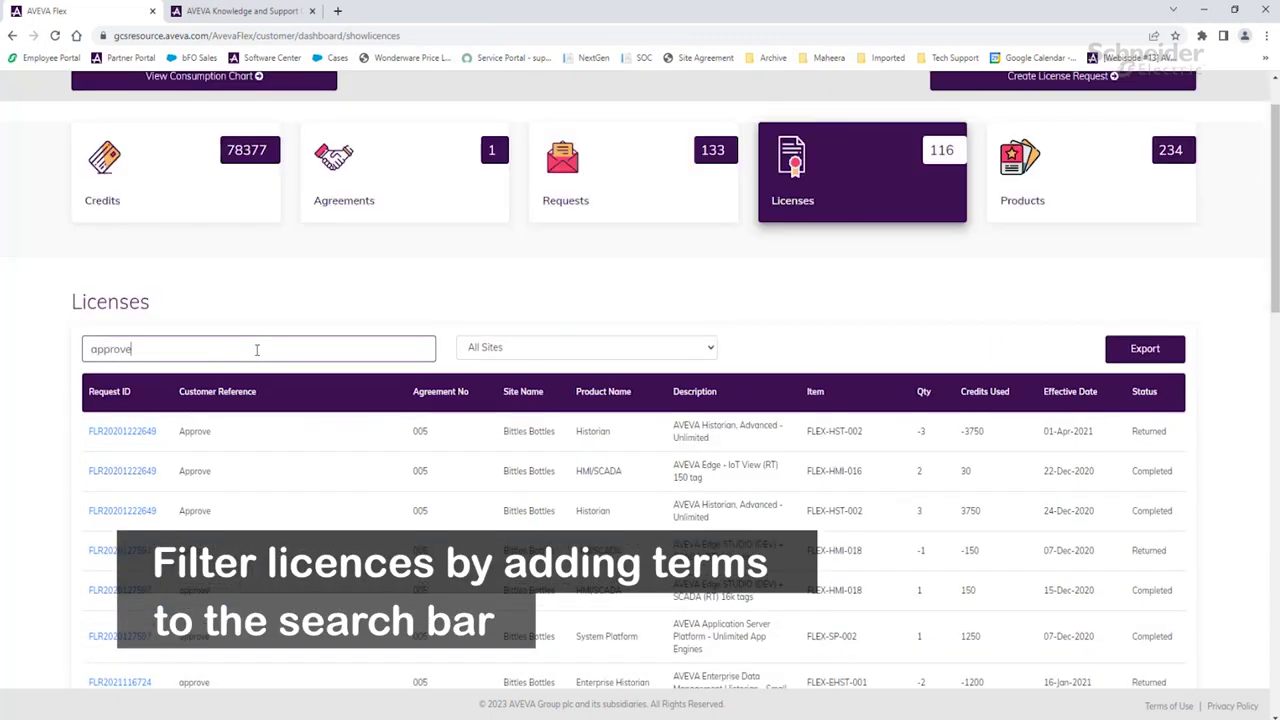
{"action": "scroll", "coordinate": [271, 513], "scroll_direction": "down", "scroll_amount": 5}
{"action": "scroll", "coordinate": [257, 457], "scroll_direction": "up", "scroll_amount": 2}
{"action": "scroll", "coordinate": [257, 457], "scroll_direction": "down", "scroll_amount": 2}
{"action": "scroll", "coordinate": [133, 443], "scroll_direction": "down", "scroll_amount": 6}
{"action": "scroll", "coordinate": [133, 443], "scroll_direction": "up", "scroll_amount": 10}
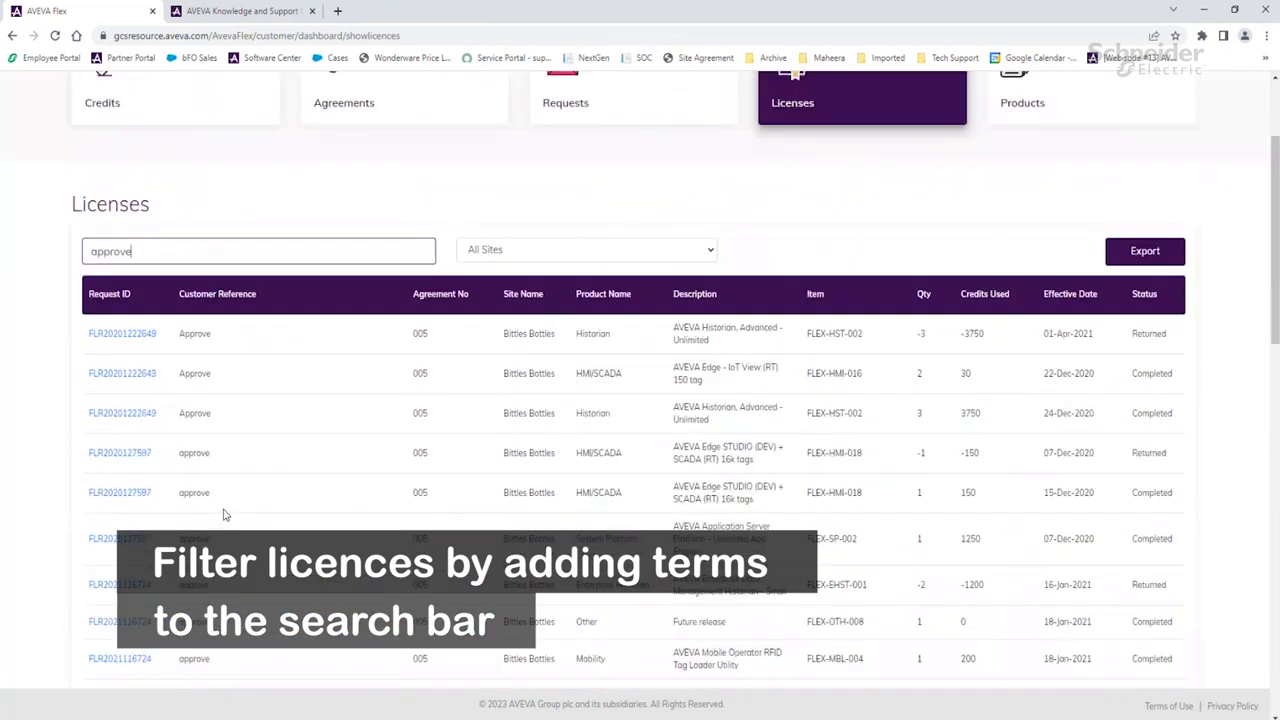
{"action": "left_click_drag", "start_coordinate": [135, 416], "coordinate": [30, 414]}
{"action": "key", "text": "BackSpace"}
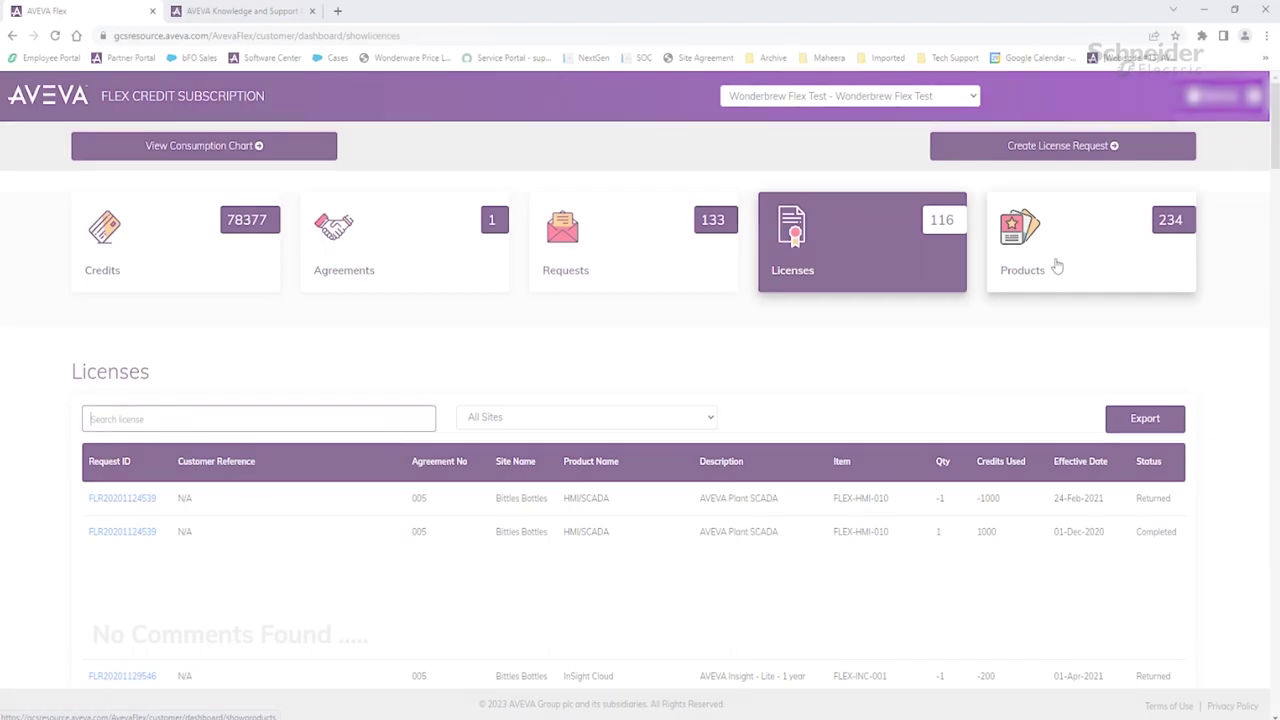
Browse the Products list and expand the item comments of FLEX-SPC-043 and FLEX-SPC-065.
{"action": "left_click", "coordinate": [1058, 265]}
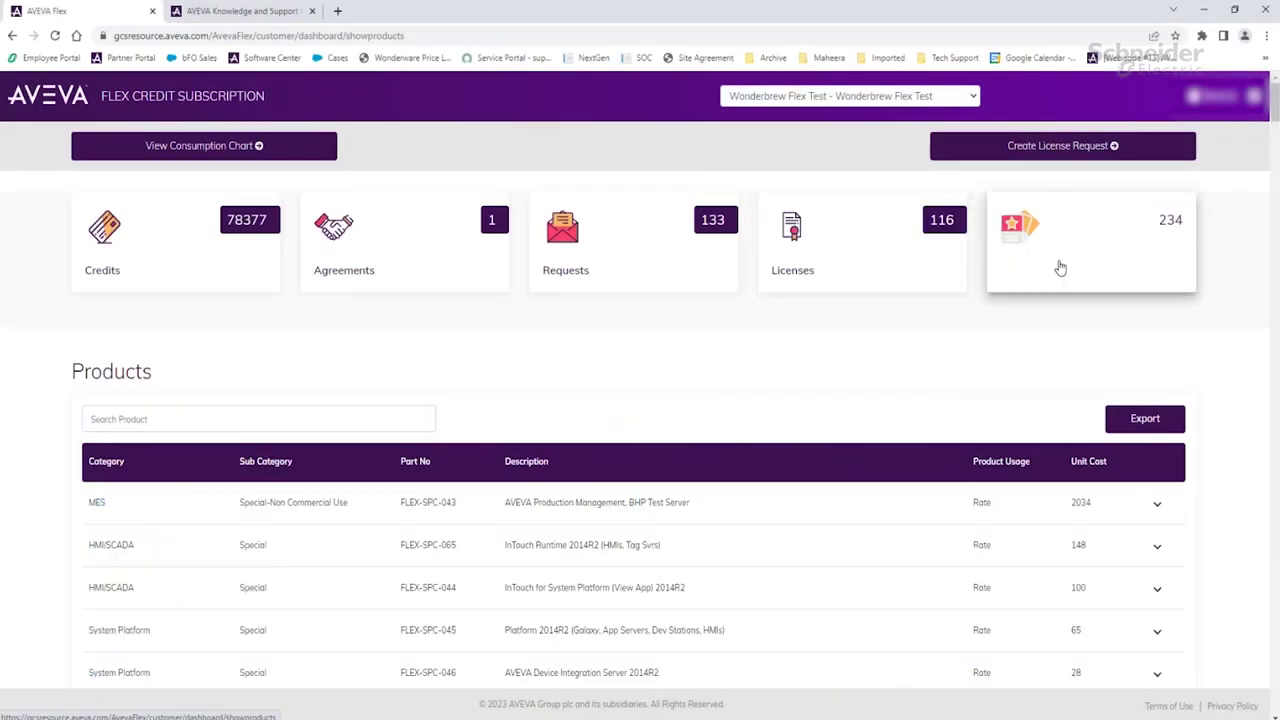
{"action": "scroll", "coordinate": [955, 487], "scroll_direction": "down", "scroll_amount": 3}
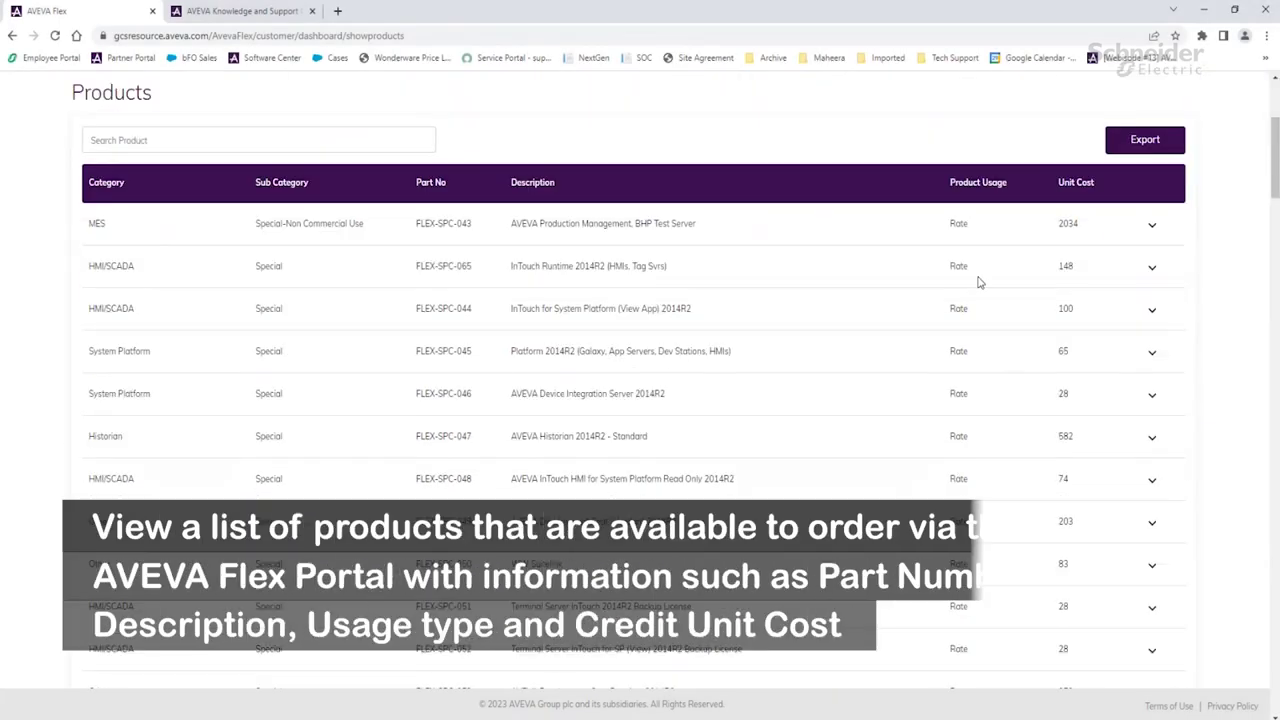
{"action": "scroll", "coordinate": [888, 342], "scroll_direction": "down", "scroll_amount": 3}
{"action": "scroll", "coordinate": [894, 338], "scroll_direction": "down", "scroll_amount": 2}
{"action": "scroll", "coordinate": [894, 337], "scroll_direction": "up", "scroll_amount": 5}
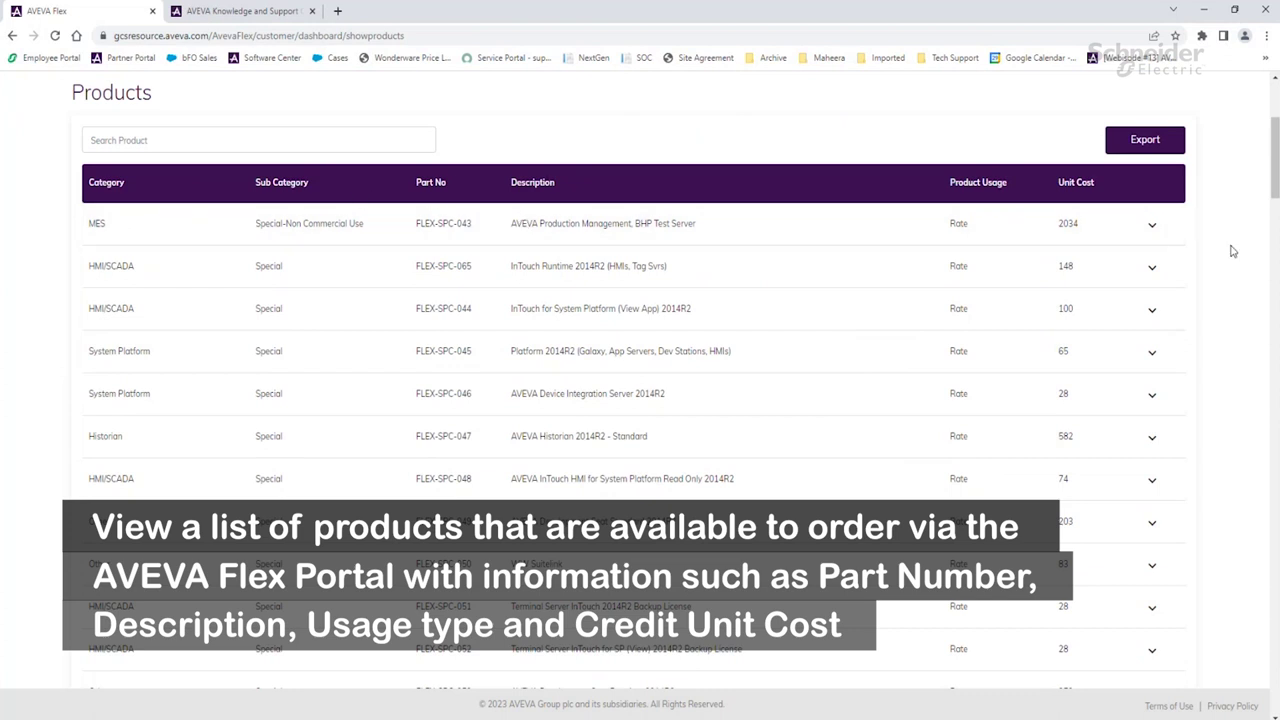
{"action": "left_click", "coordinate": [1150, 228]}
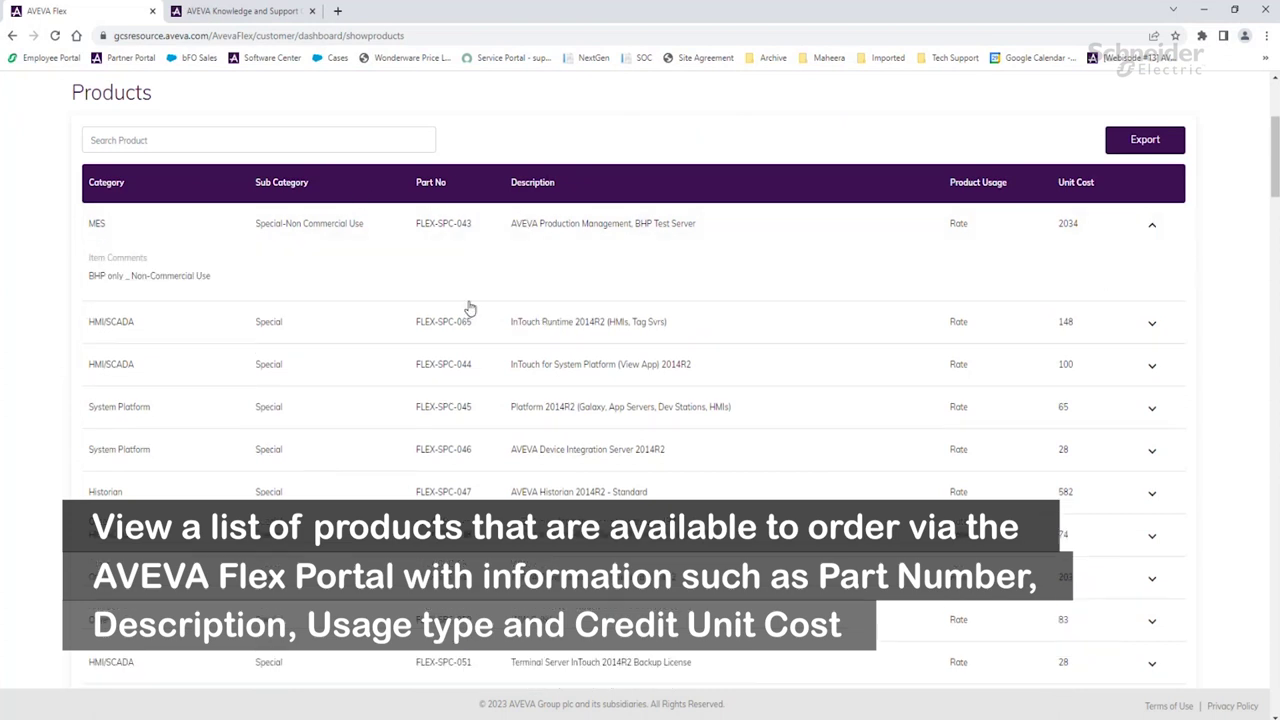
{"action": "left_click", "coordinate": [1152, 324]}
Search the products for "plant scada" and look through the matching offers.
{"action": "scroll", "coordinate": [266, 366], "scroll_direction": "up", "scroll_amount": 2}
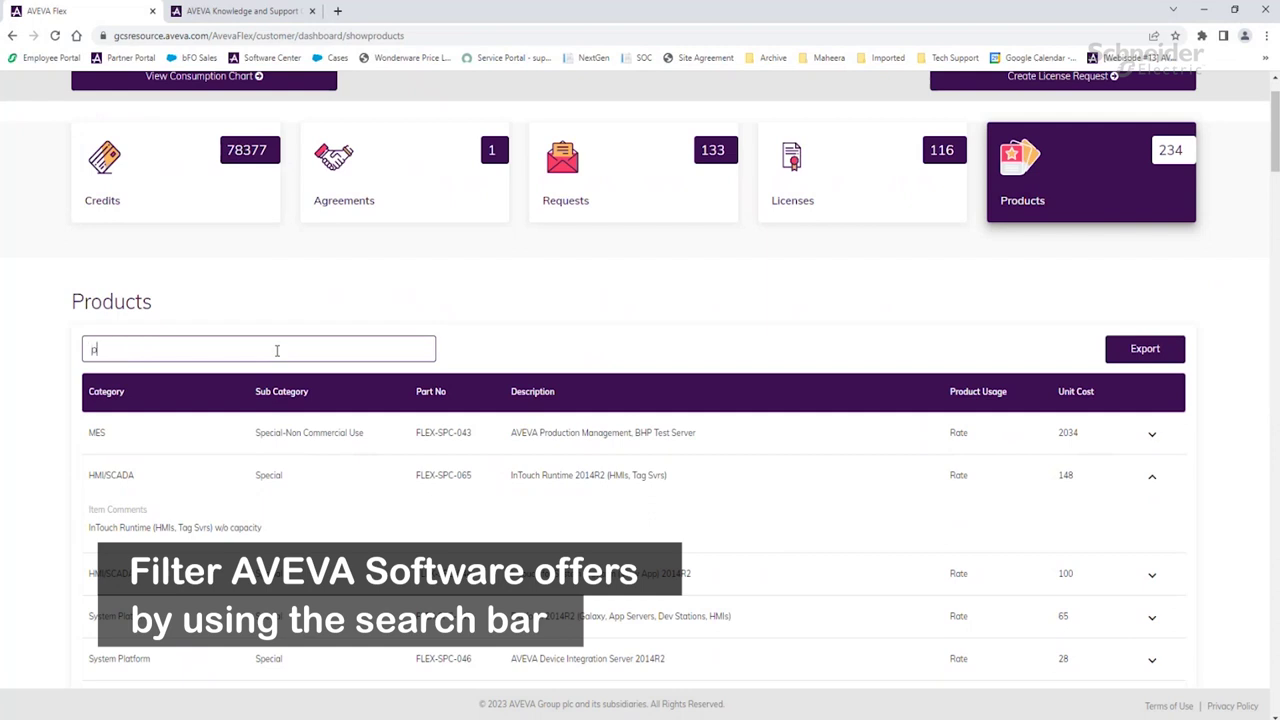
{"action": "type", "text": "plant scada"}
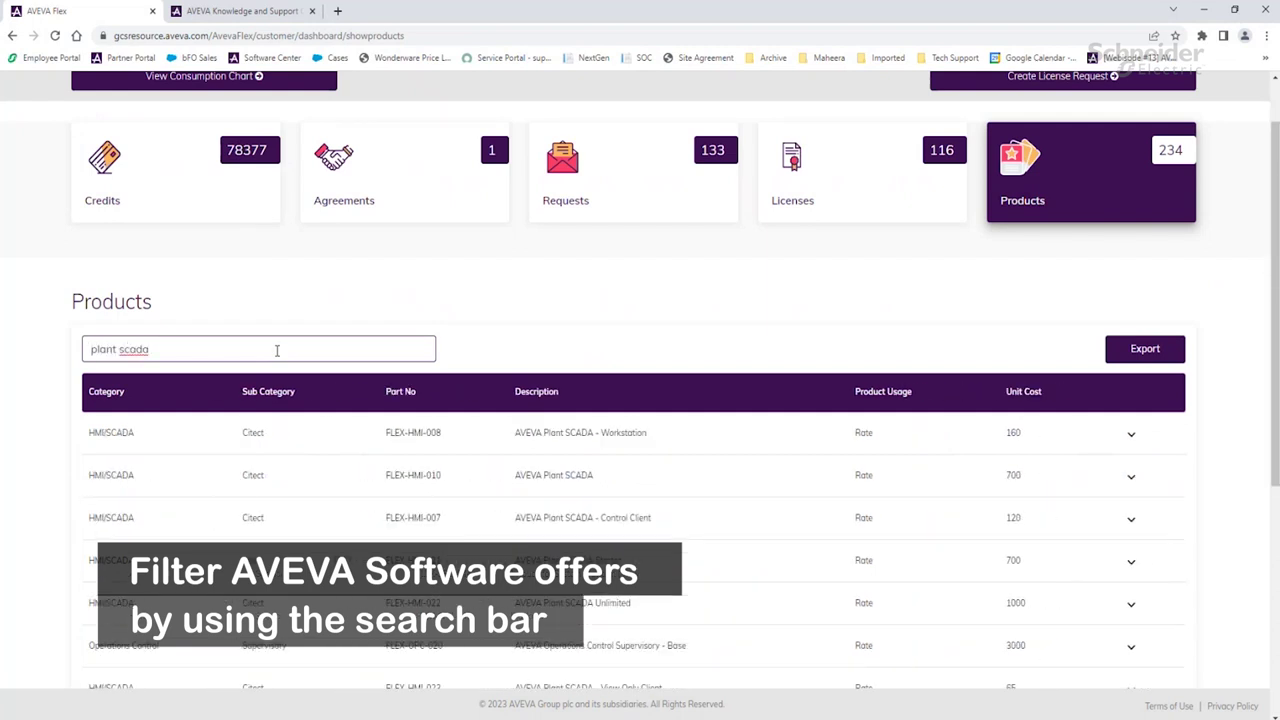
{"action": "scroll", "coordinate": [540, 408], "scroll_direction": "down", "scroll_amount": 1}
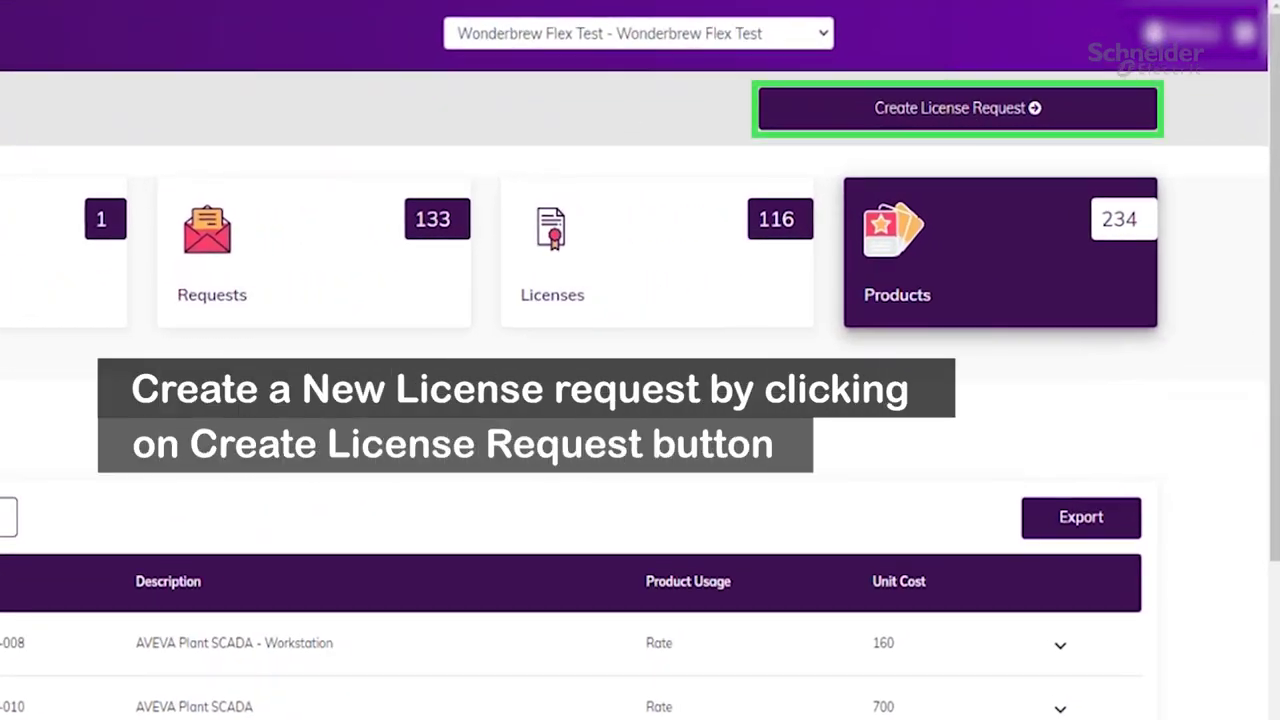
Start a new license request for the Bitties Bottles site and enter "Plant SCADA 2023" as the license request comments.
{"action": "left_click", "coordinate": [1030, 108]}
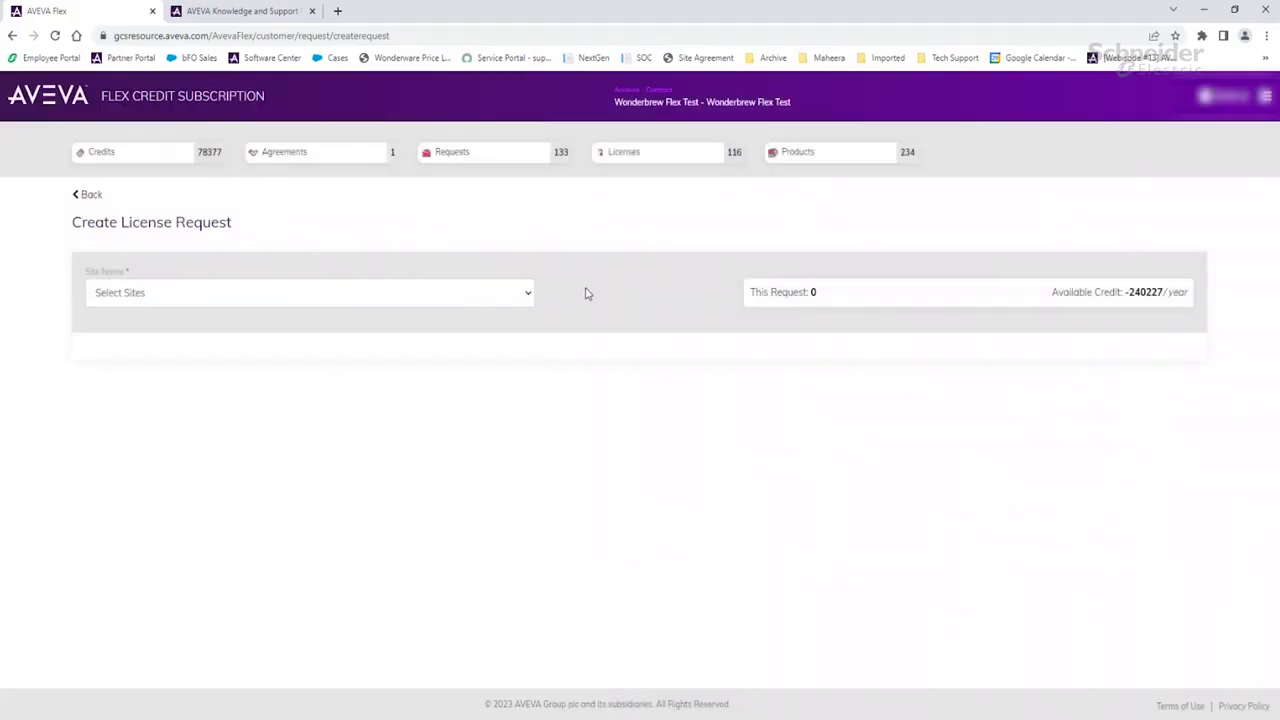
{"action": "left_click", "coordinate": [478, 293]}
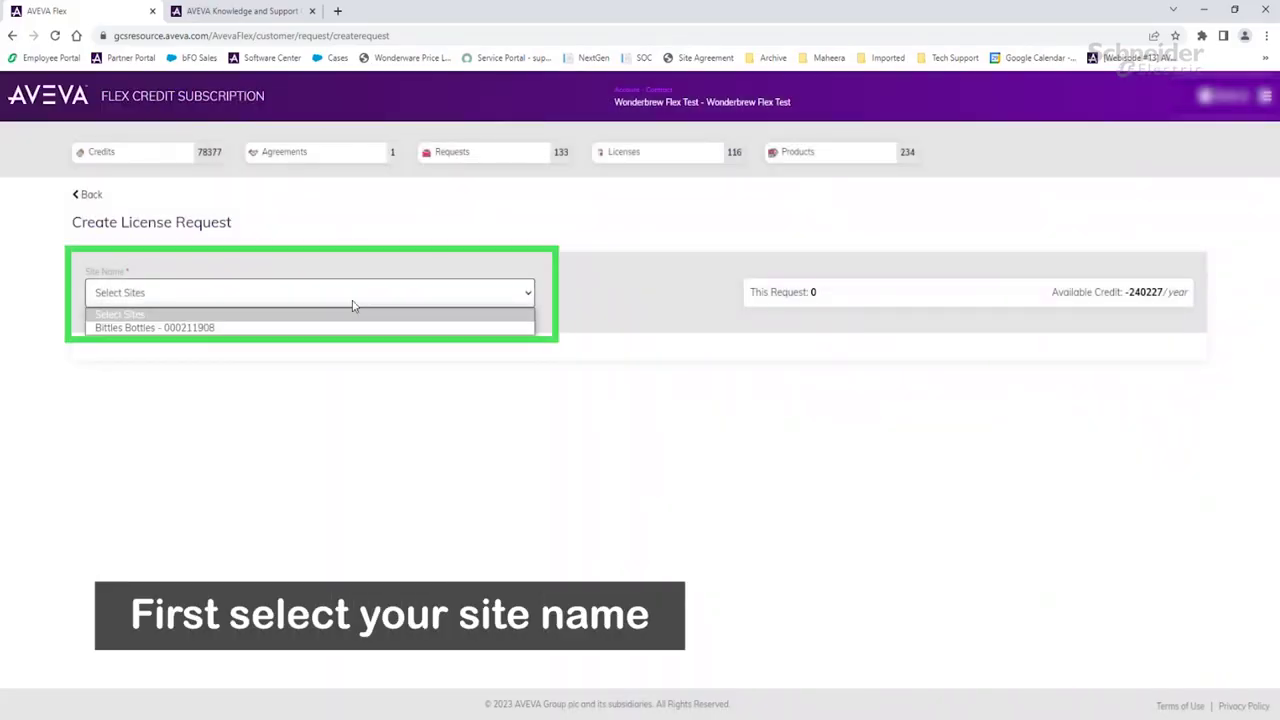
{"action": "left_click", "coordinate": [116, 330]}
{"action": "left_click", "coordinate": [141, 378]}
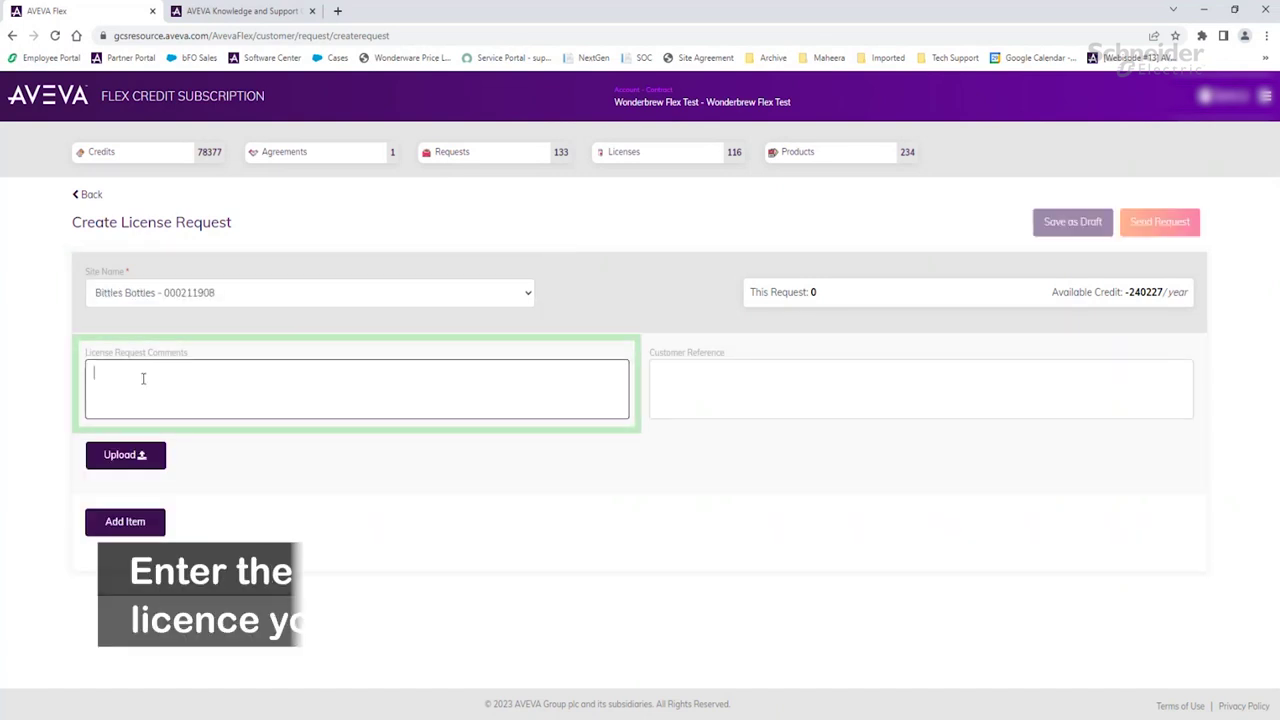
{"action": "type", "text": "Ple"}
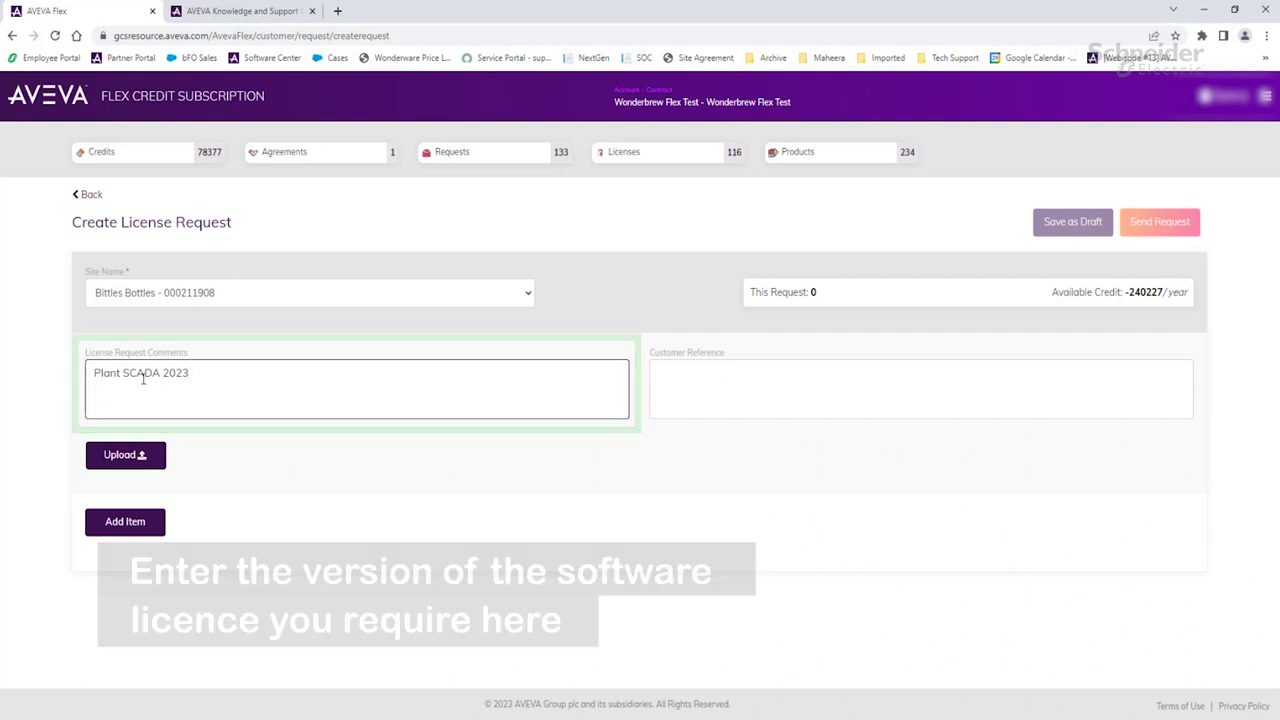
{"action": "triple_click", "coordinate": [134, 371]}
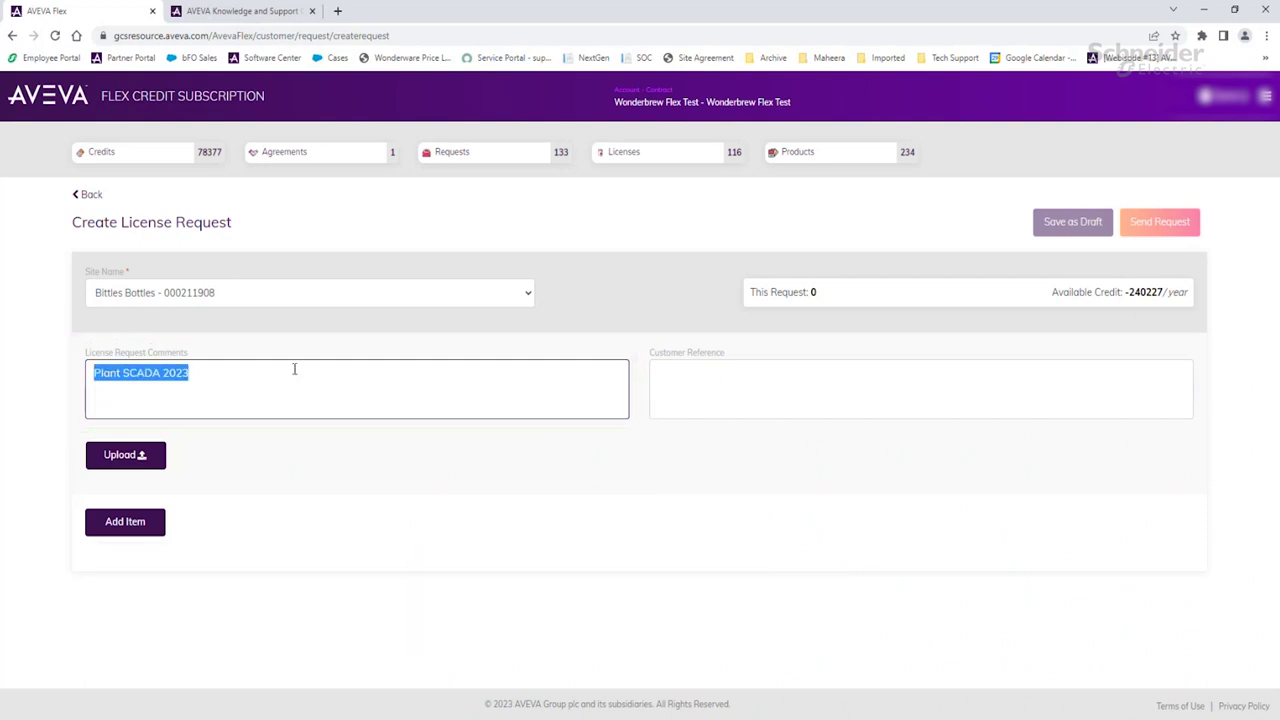
Search the items to add for "Plant scada" and select FLEX-HMI-021 AVEVA Plant SCADA Starter and FLEX-HMI-022 AVEVA Plant SCADA Unlimited.
{"action": "left_click", "coordinate": [143, 530]}
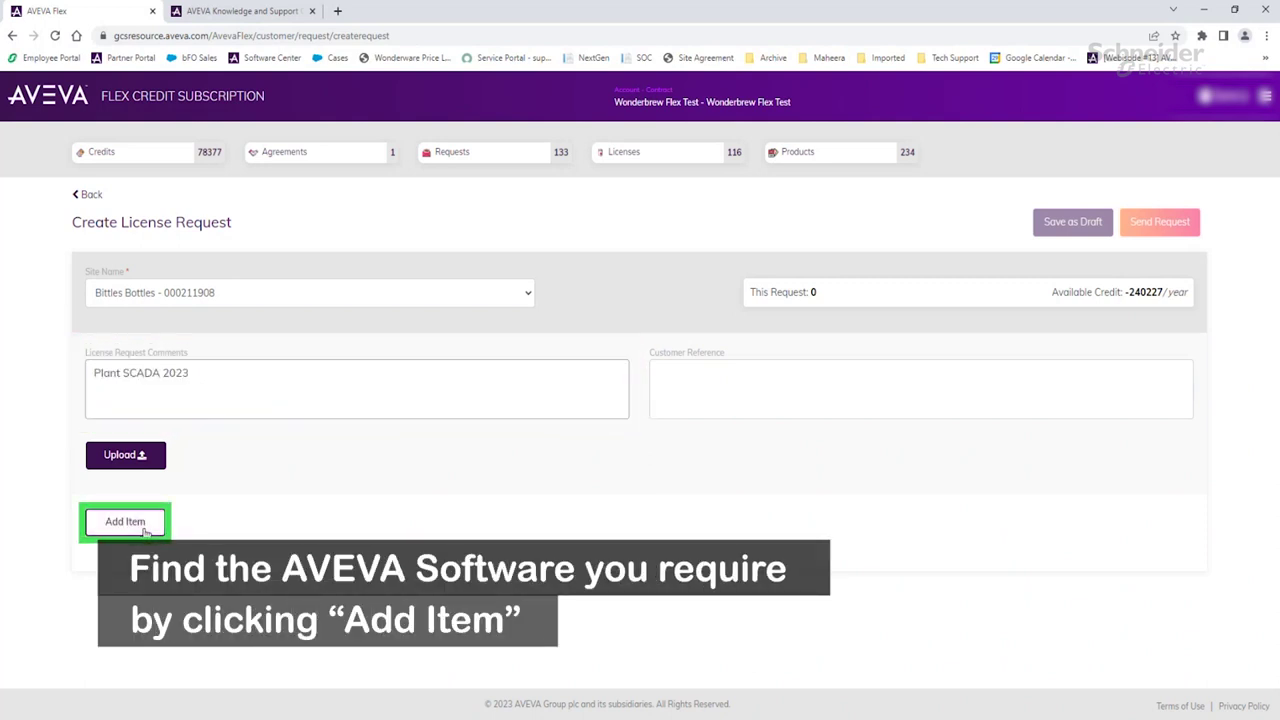
{"action": "left_click", "coordinate": [163, 524]}
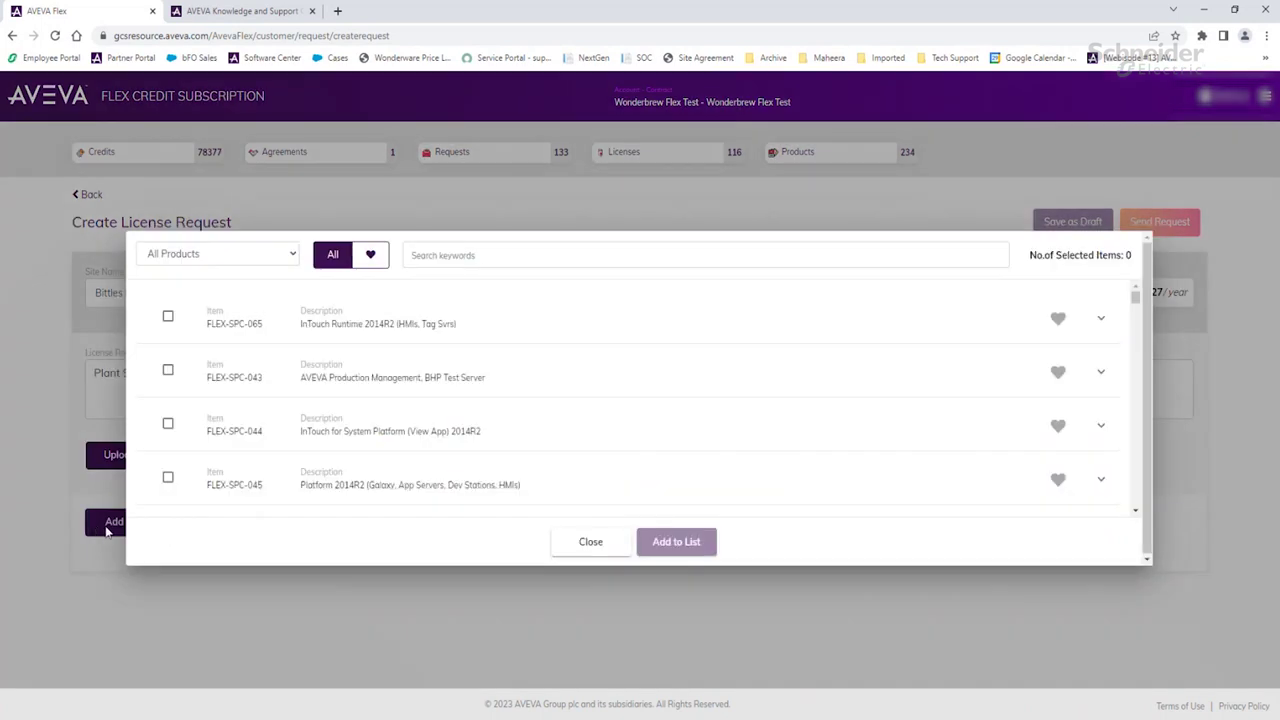
{"action": "scroll", "coordinate": [580, 463], "scroll_direction": "down", "scroll_amount": 5}
{"action": "left_click", "coordinate": [481, 253]}
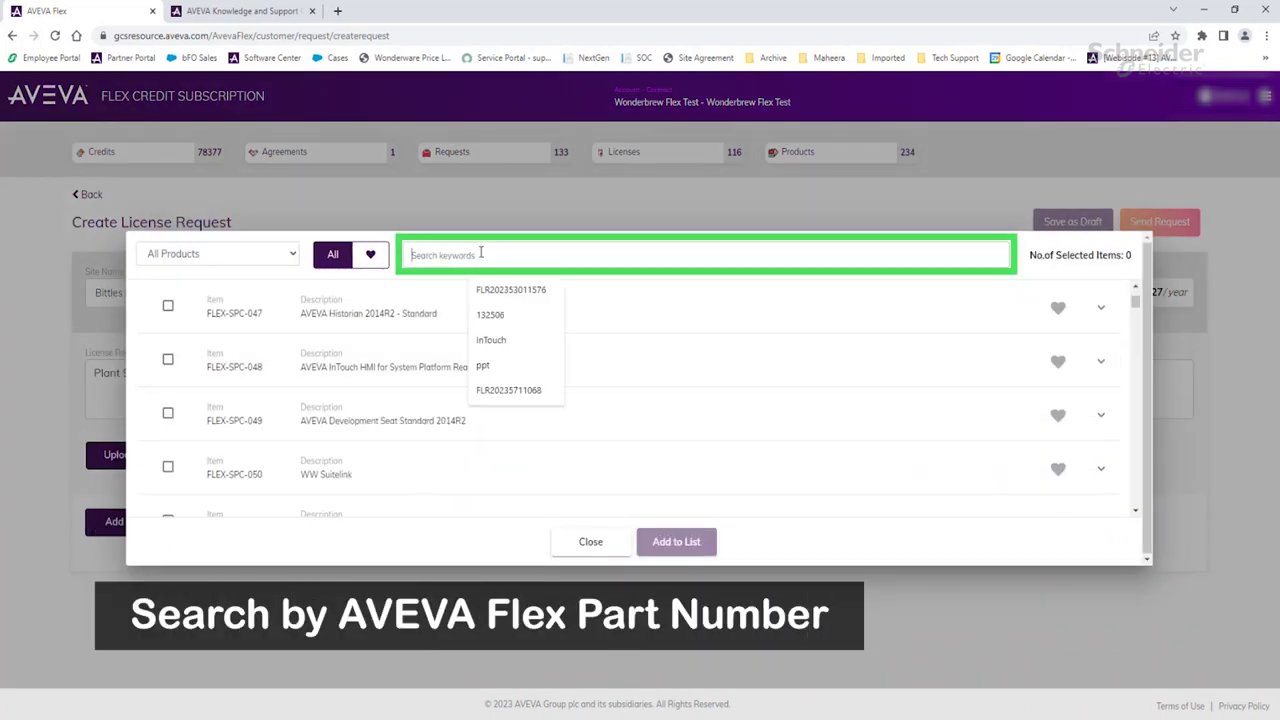
{"action": "type", "text": "Plant scada"}
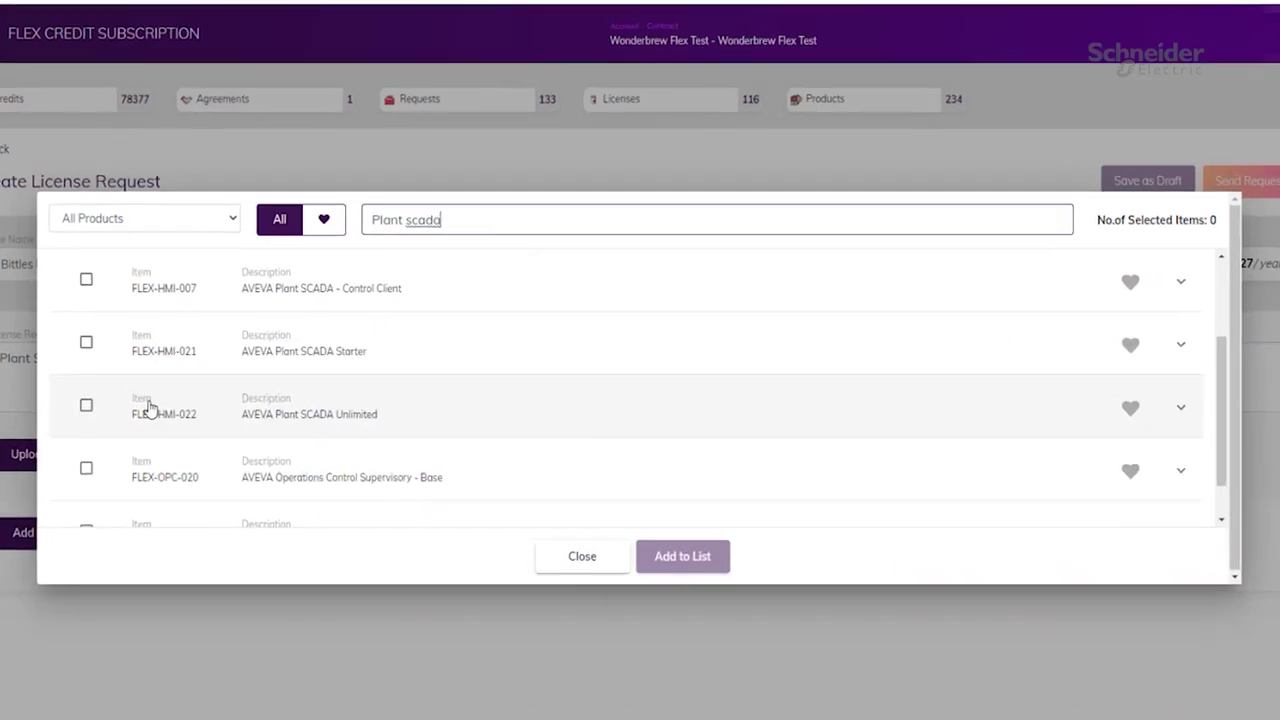
{"action": "left_click", "coordinate": [168, 359]}
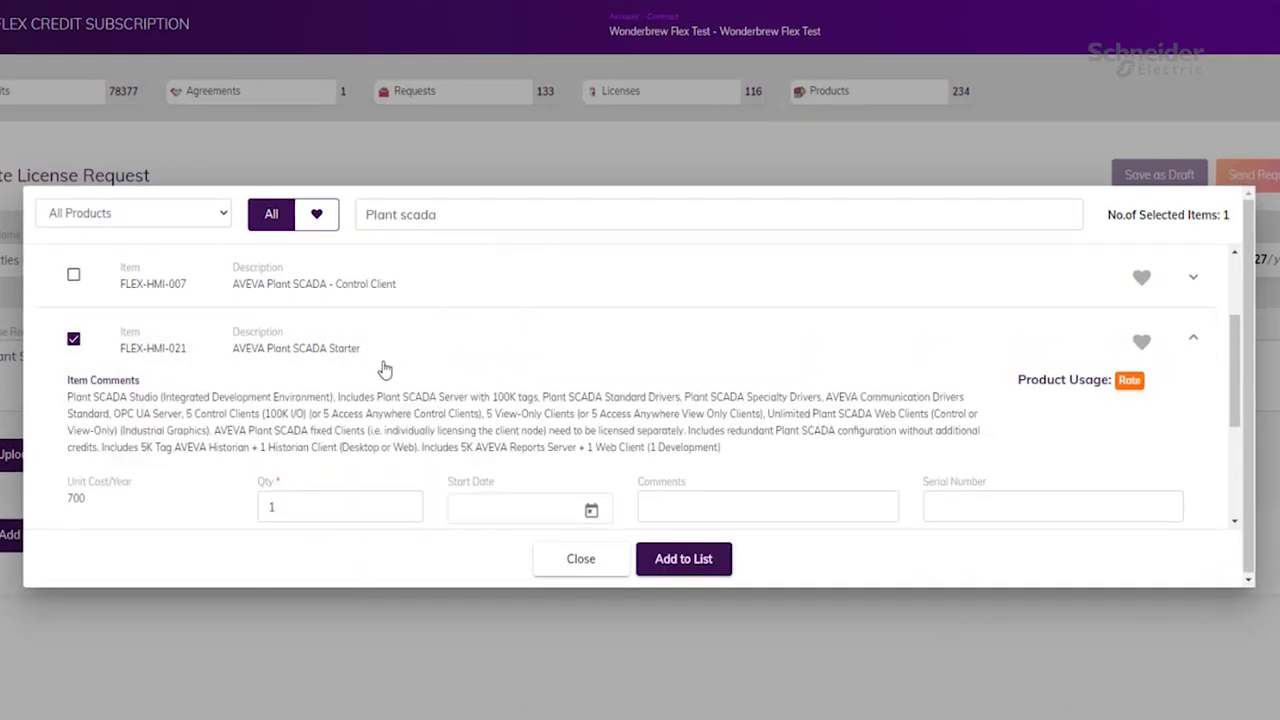
{"action": "scroll", "coordinate": [383, 363], "scroll_direction": "down", "scroll_amount": 2}
{"action": "left_click", "coordinate": [73, 410]}
{"action": "scroll", "coordinate": [368, 428], "scroll_direction": "up", "scroll_amount": 2}
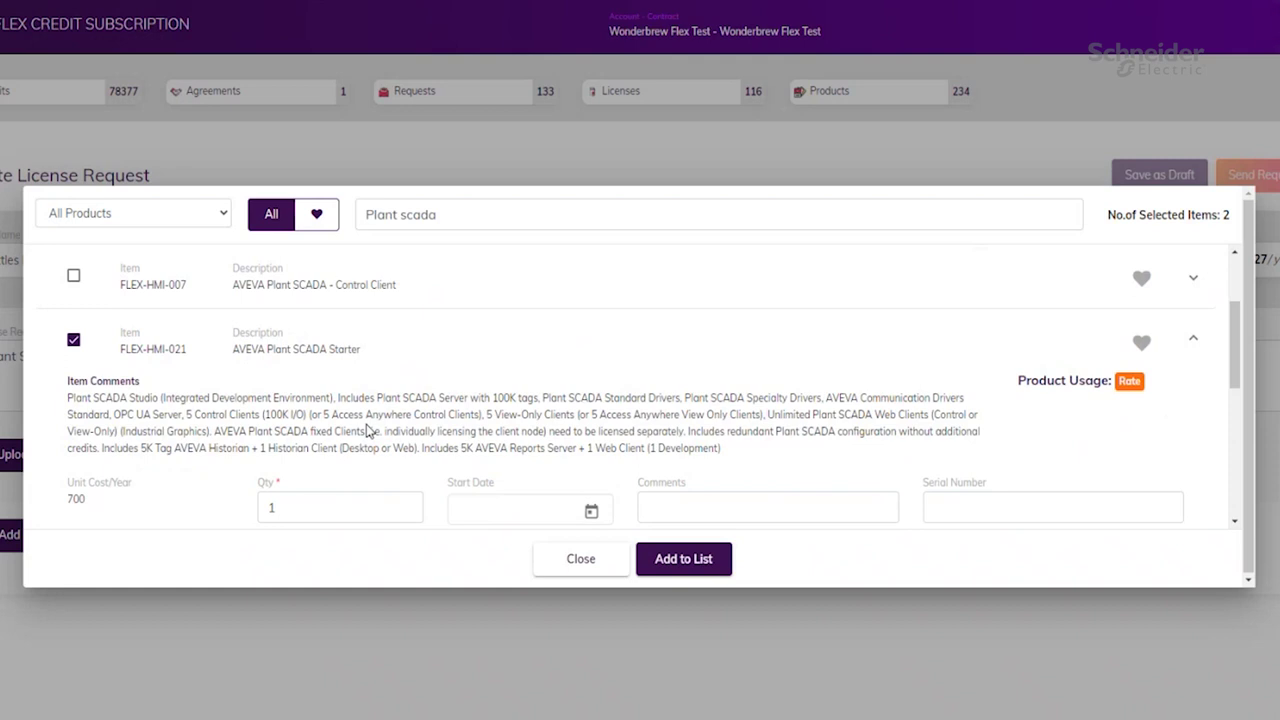
Set the AVEVA Plant SCADA Starter quantity to 2 and its start date to 7/13/2023, and add the selected items to the request.
{"action": "scroll", "coordinate": [340, 440], "scroll_direction": "down", "scroll_amount": 1}
{"action": "left_click_drag", "start_coordinate": [86, 417], "coordinate": [64, 399]}
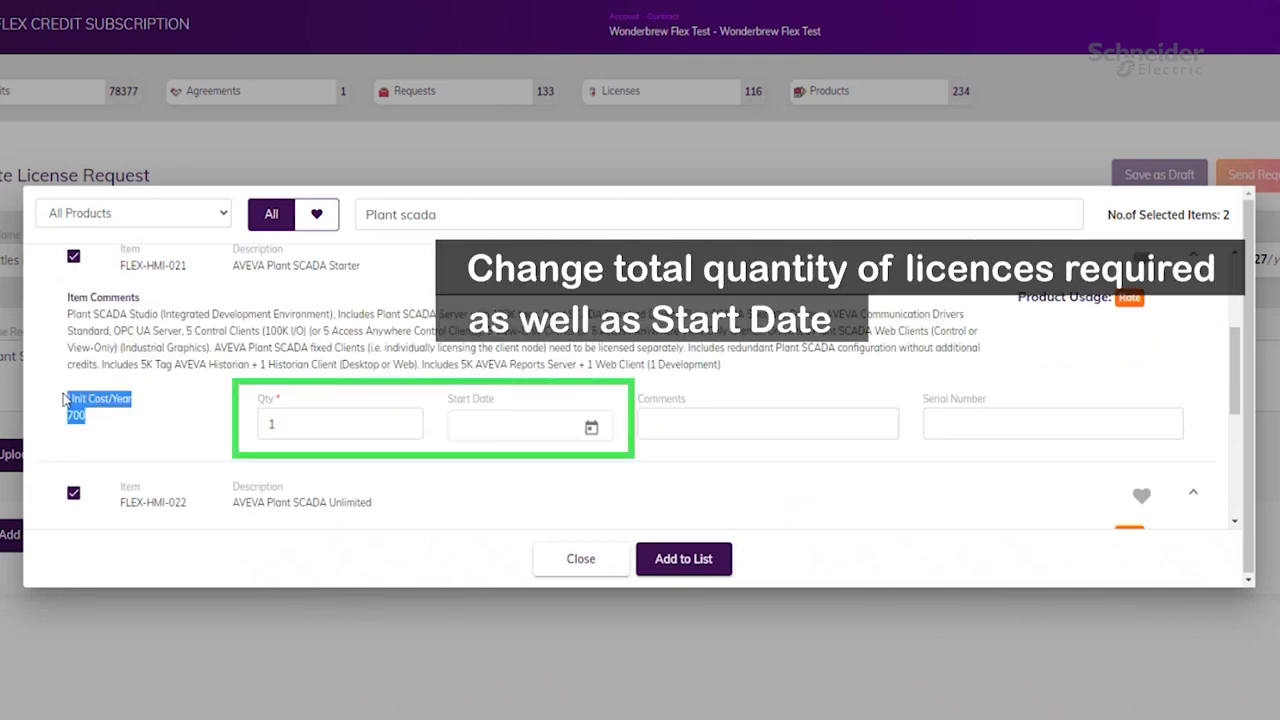
{"action": "double_click", "coordinate": [313, 418]}
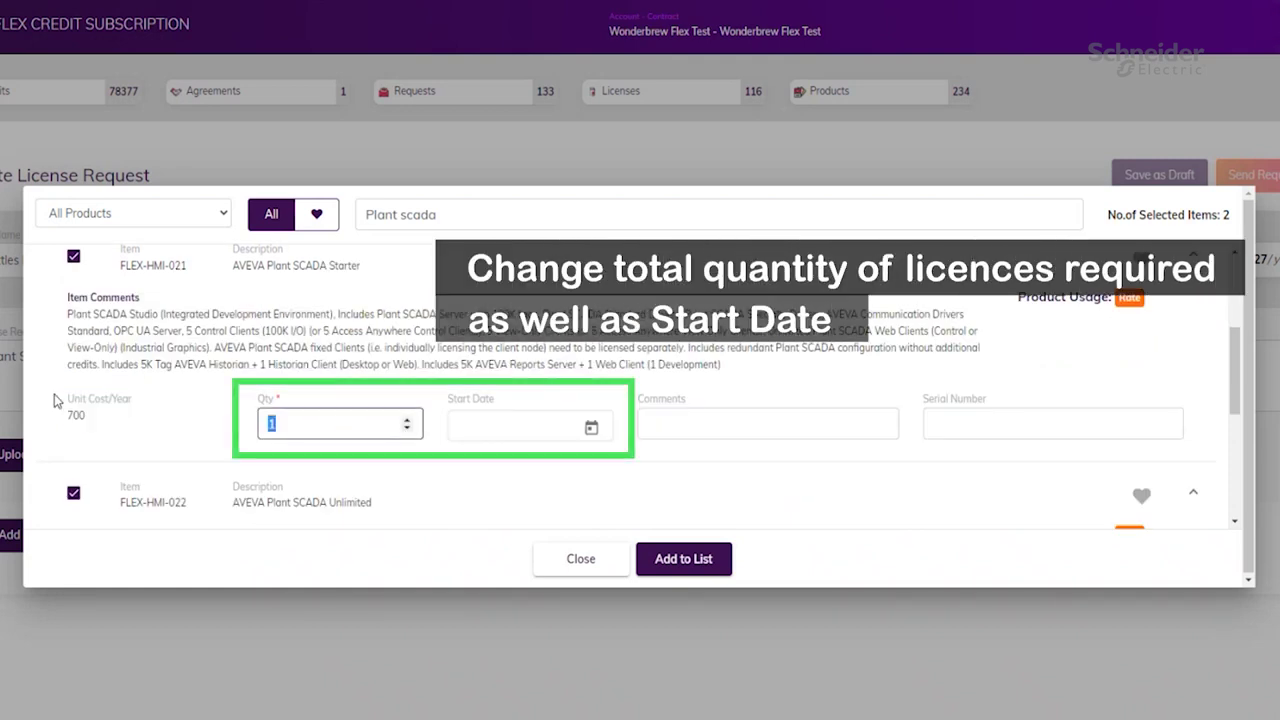
{"action": "type", "text": "2"}
{"action": "left_click", "coordinate": [591, 427]}
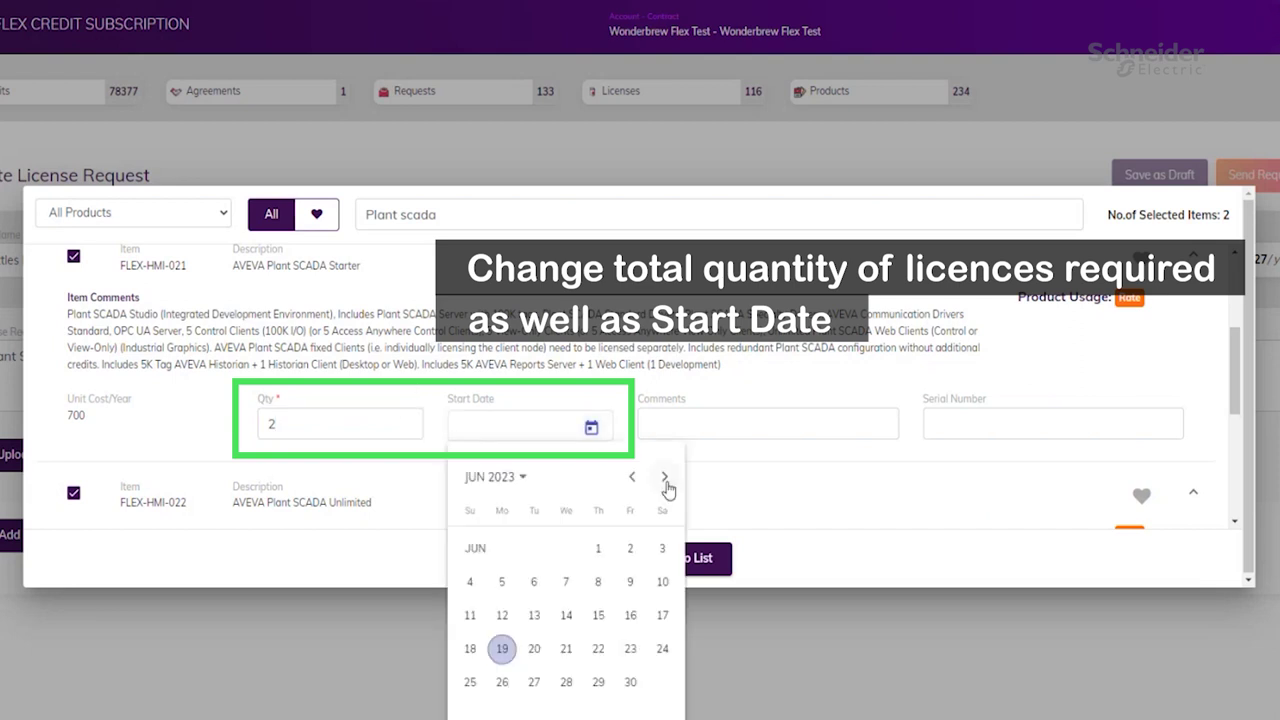
{"action": "left_click", "coordinate": [665, 479]}
{"action": "left_click", "coordinate": [597, 614]}
{"action": "key", "text": "Tab"}
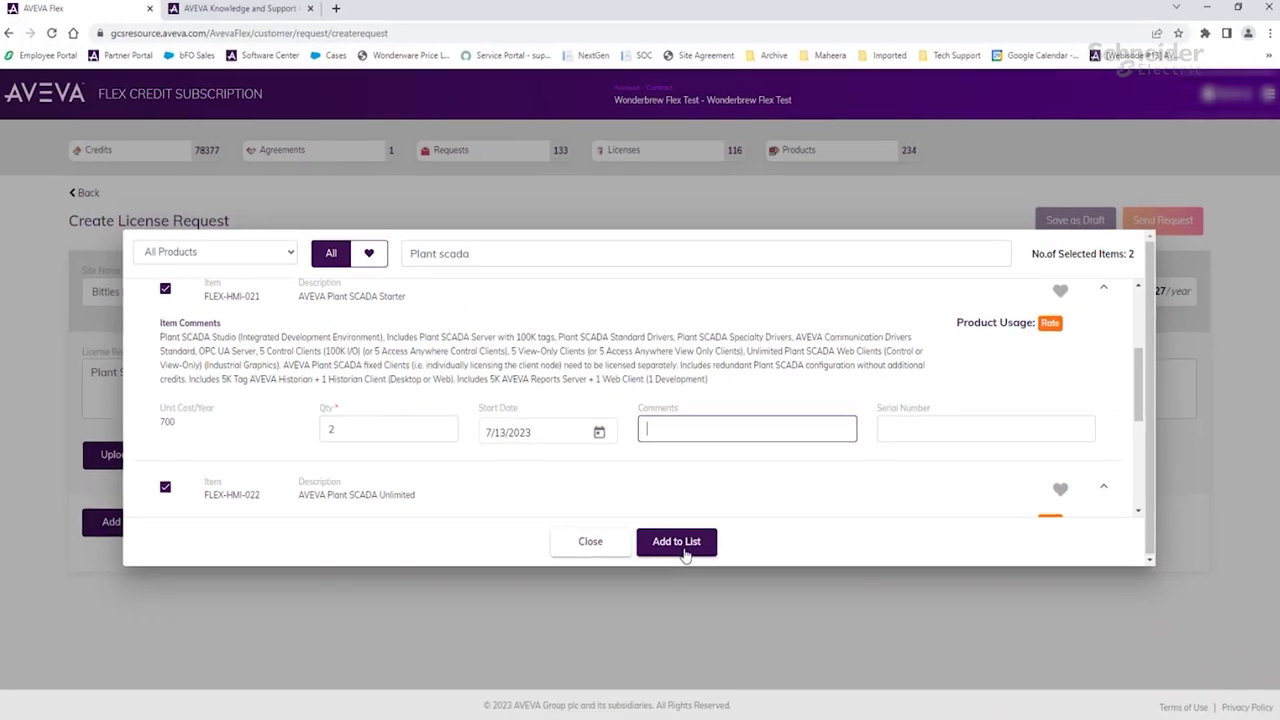
{"action": "left_click", "coordinate": [677, 541]}
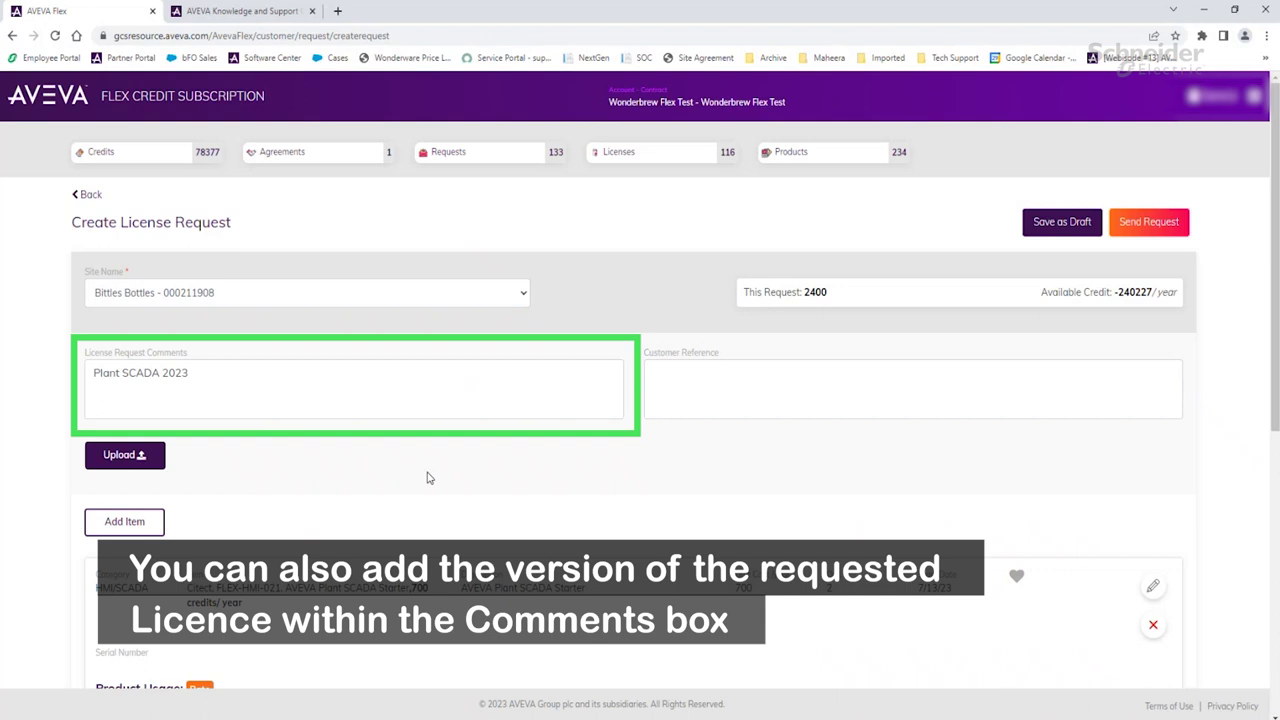
Look over the request's items, open the file picker for attaching documents and close it without choosing a file.
{"action": "scroll", "coordinate": [766, 326], "scroll_direction": "down", "scroll_amount": 1}
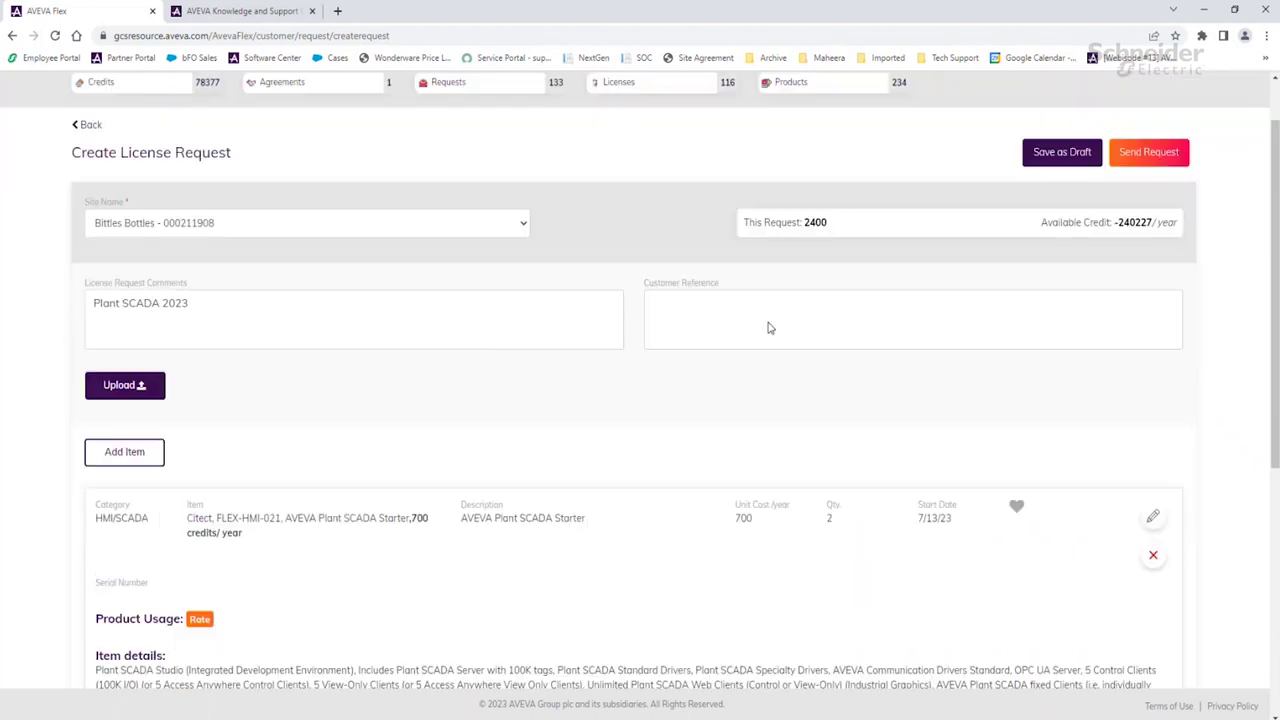
{"action": "left_click", "coordinate": [113, 391]}
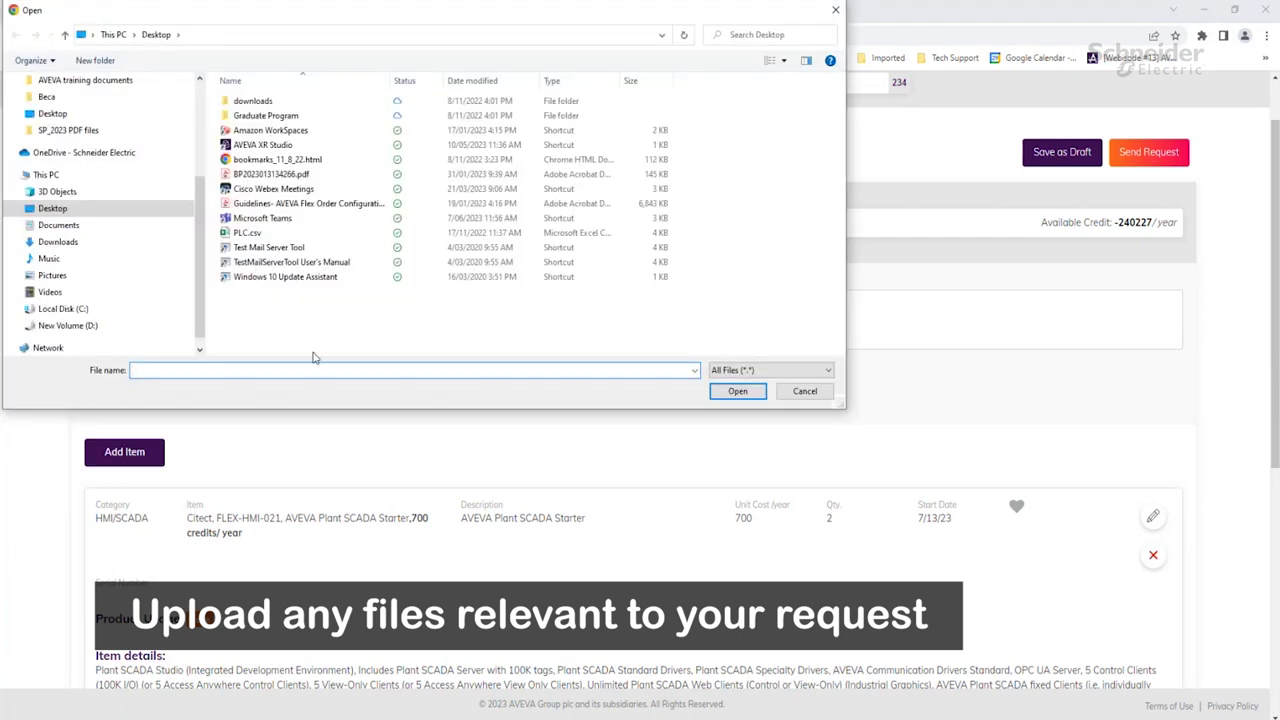
{"action": "left_click", "coordinate": [737, 391]}
{"action": "left_click", "coordinate": [818, 394]}
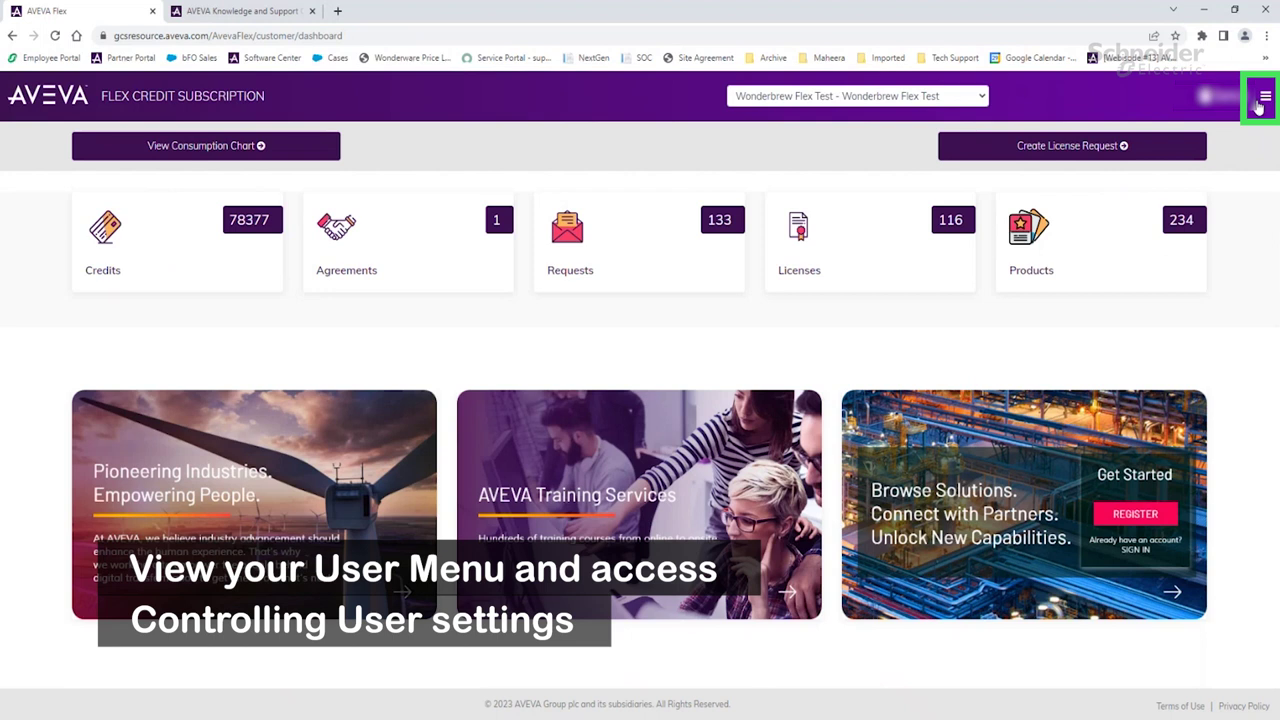
Open the Controlling Users settings, and in the Account Manager role view the site users list and the Add/Edit Users page.
{"action": "left_click", "coordinate": [1264, 98]}
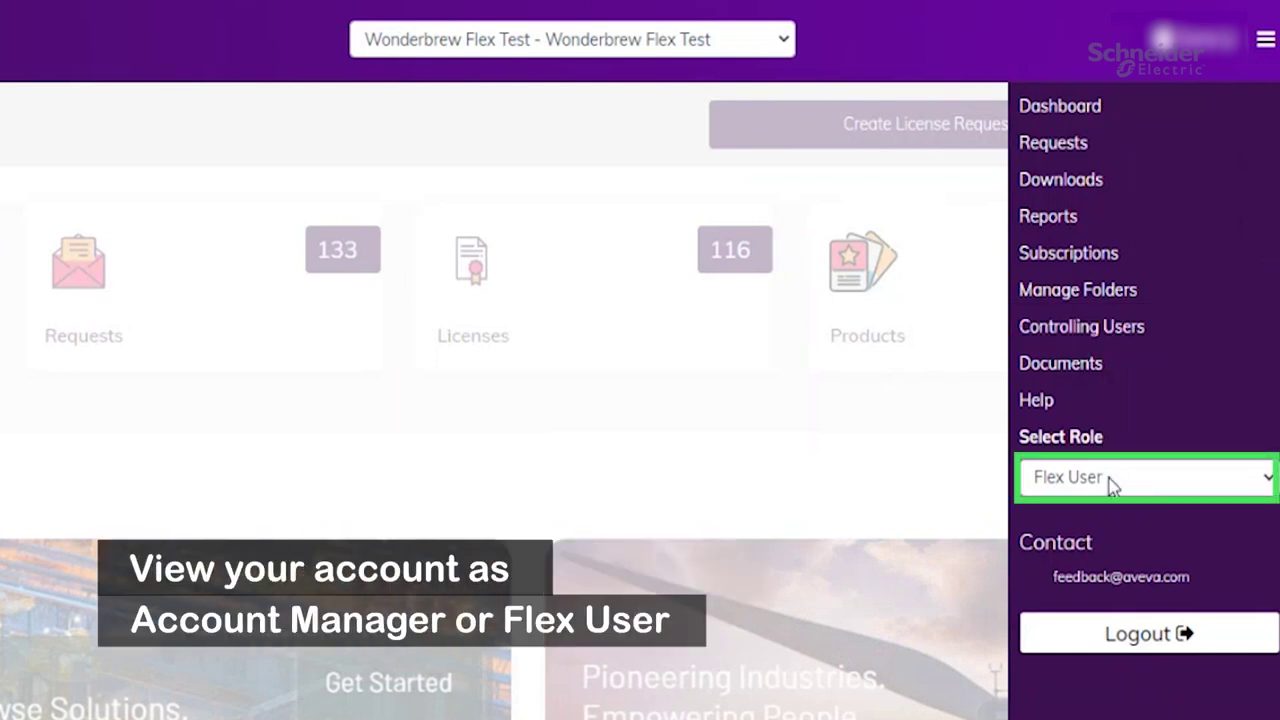
{"action": "left_click", "coordinate": [1126, 337]}
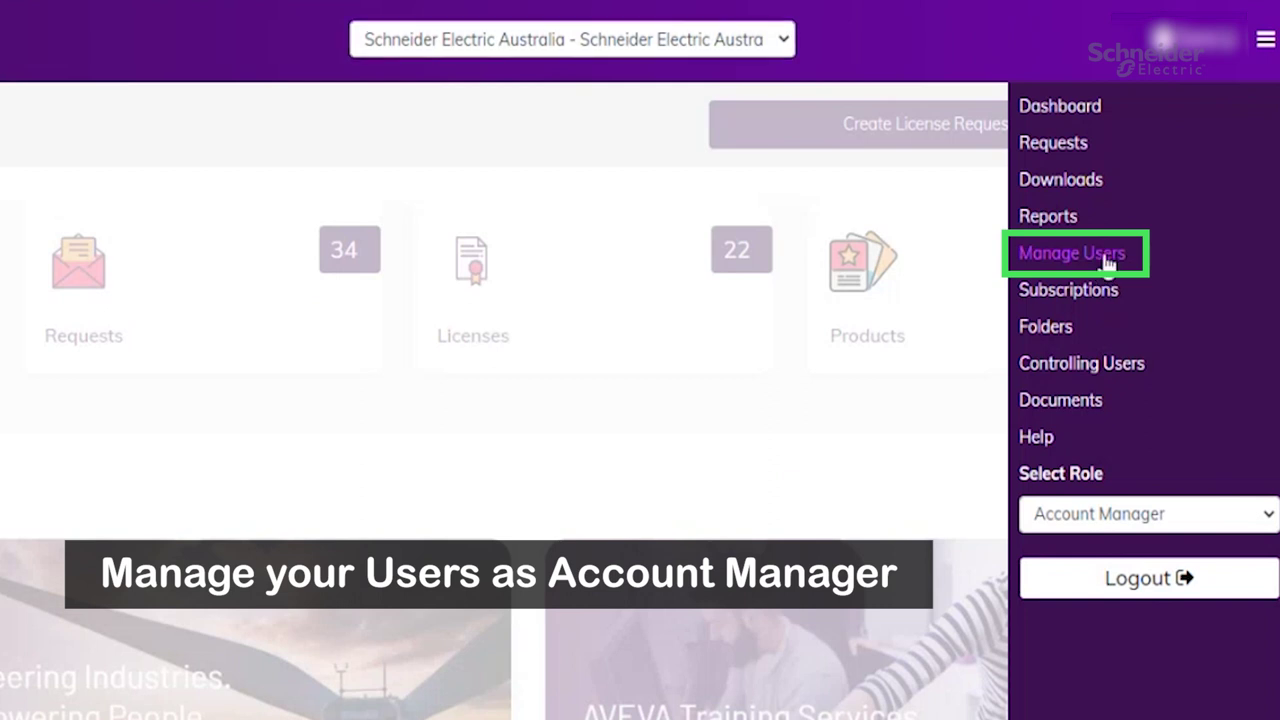
{"action": "left_click", "coordinate": [1106, 259]}
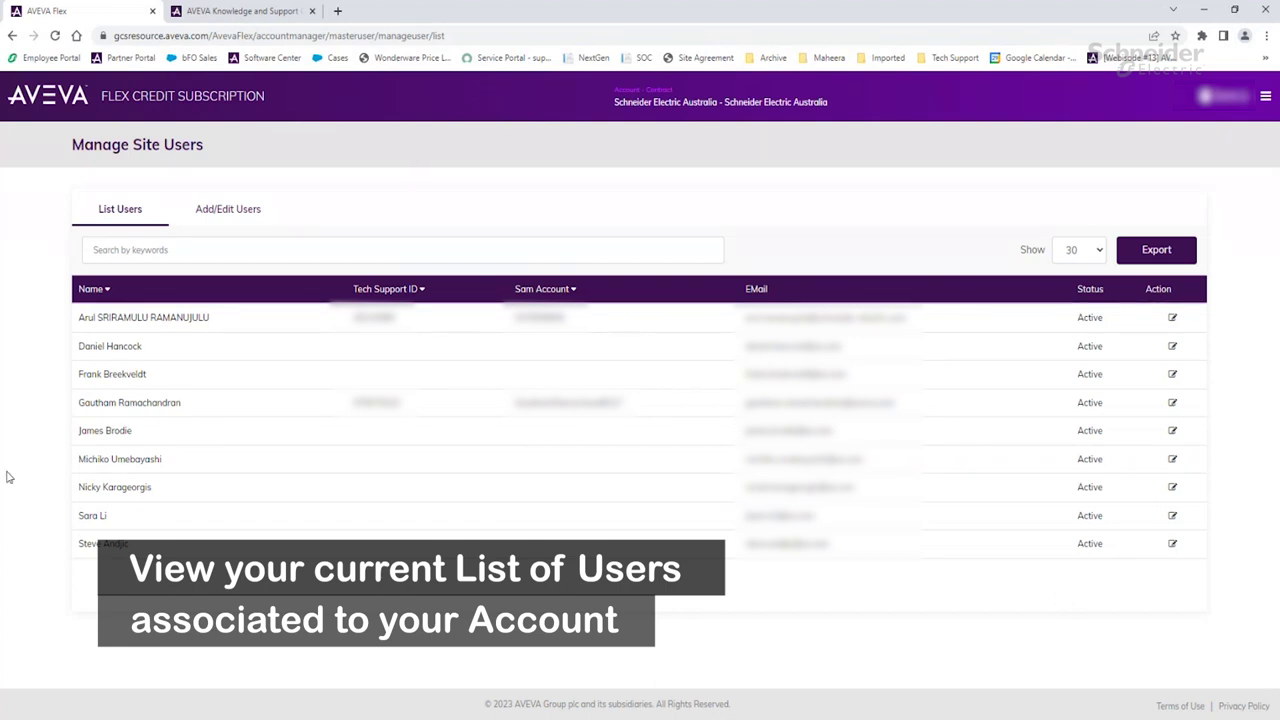
{"action": "left_click", "coordinate": [255, 218]}
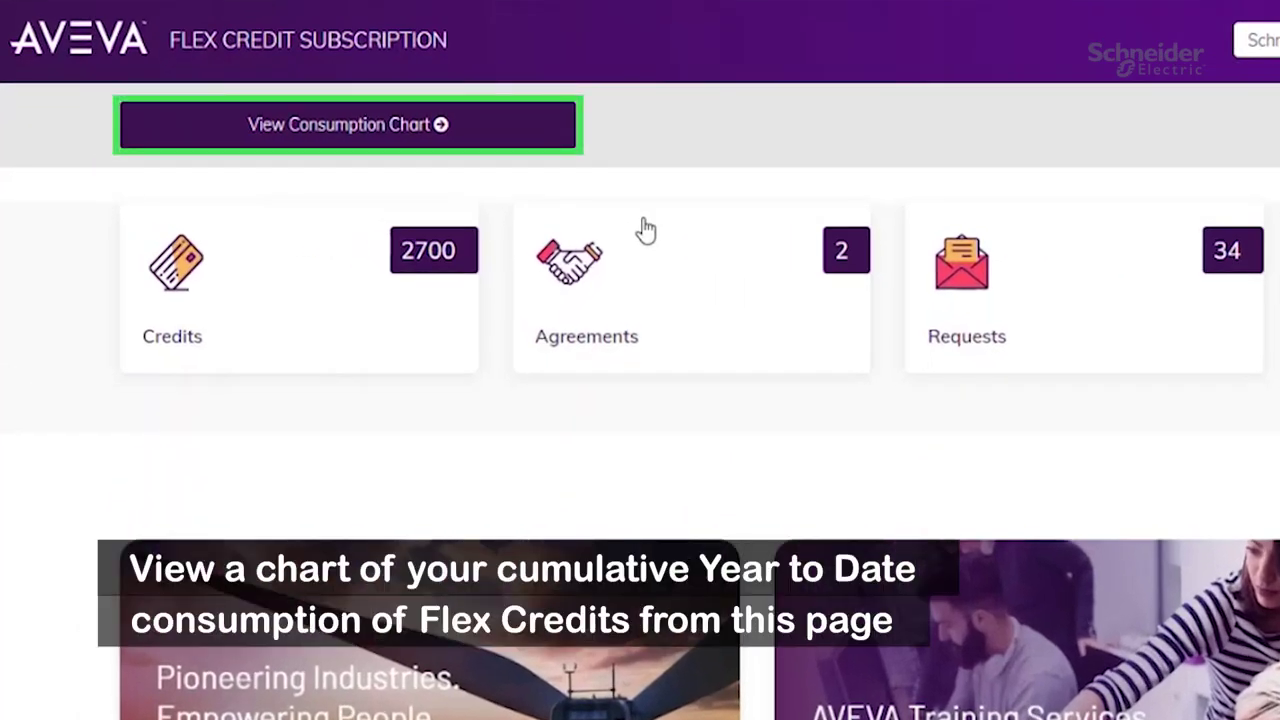
Show the Flex Credits consumption chart on the dashboard and expand it to the full contract term.
{"action": "left_click", "coordinate": [514, 146]}
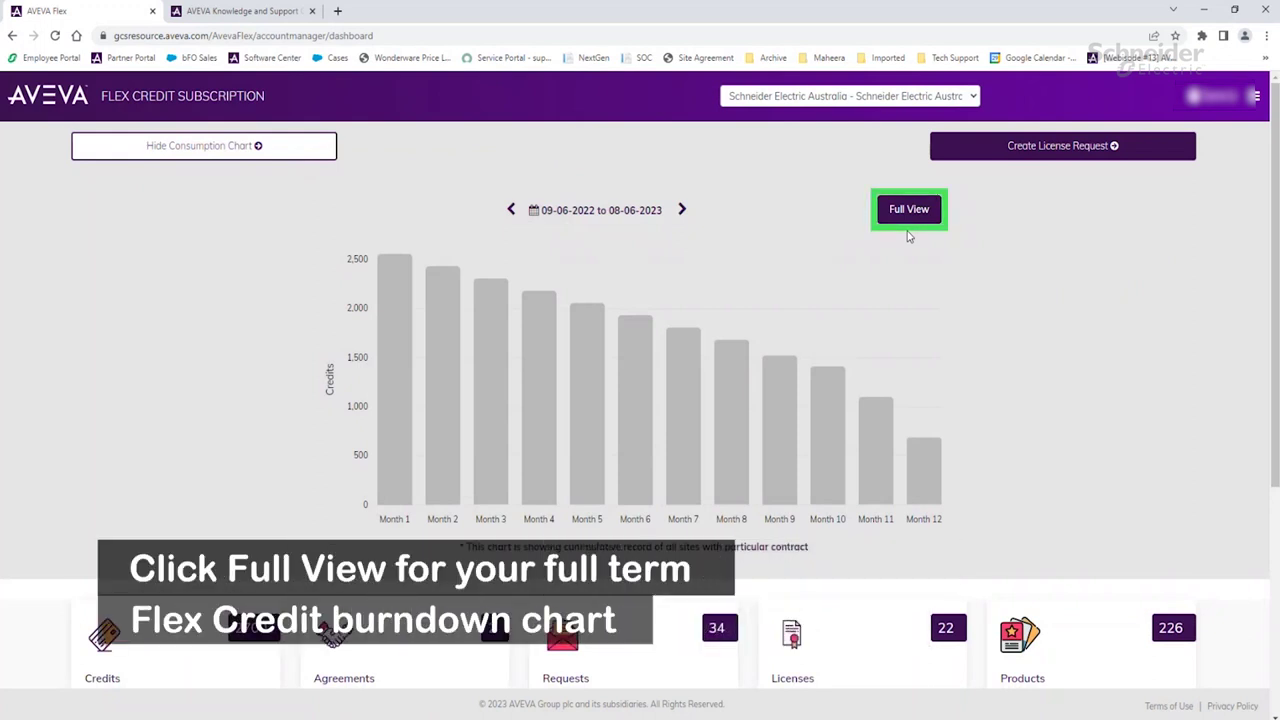
{"action": "left_click", "coordinate": [909, 212]}
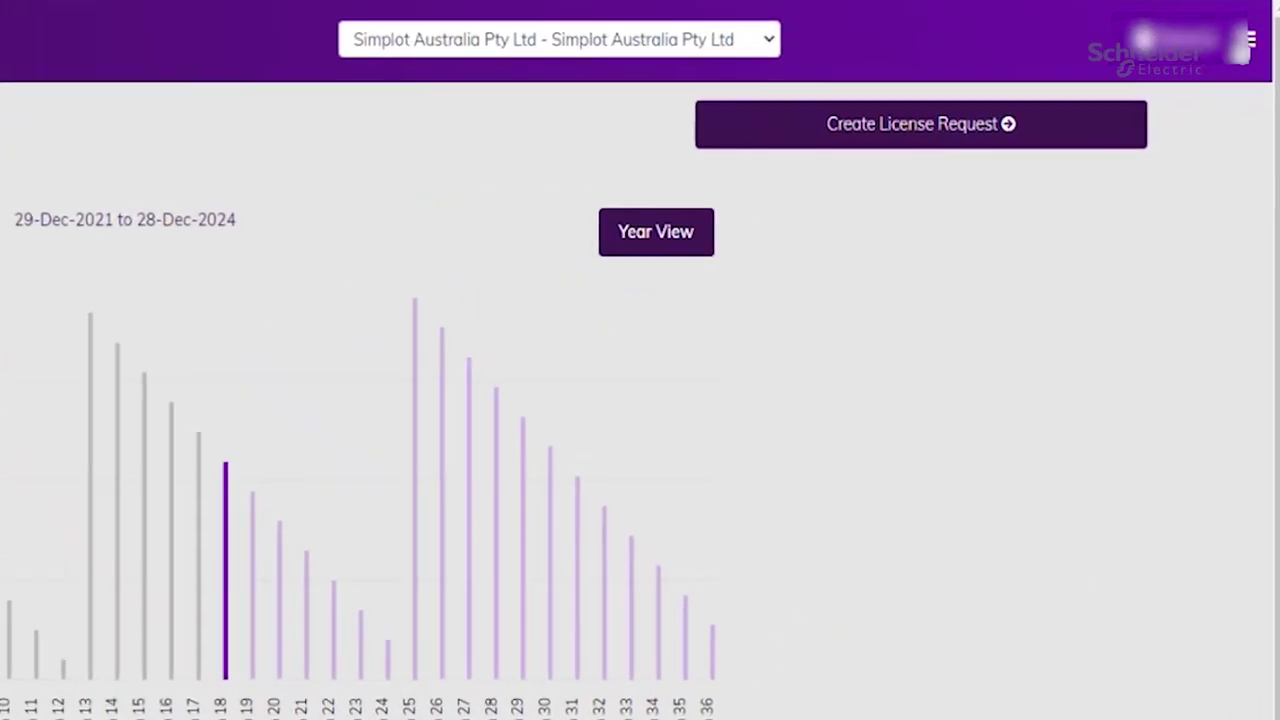
Open the portal's Help page with the training videos and user guides.
{"action": "left_click", "coordinate": [1246, 98]}
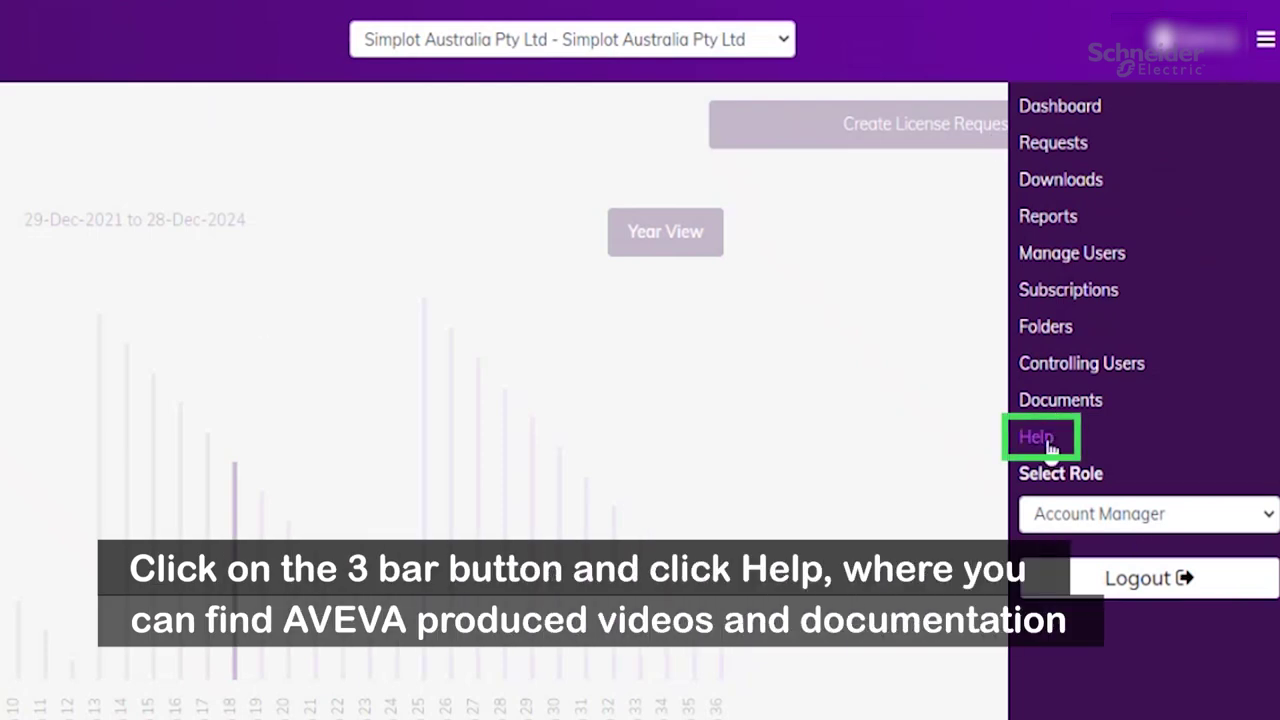
{"action": "left_click", "coordinate": [1047, 441]}
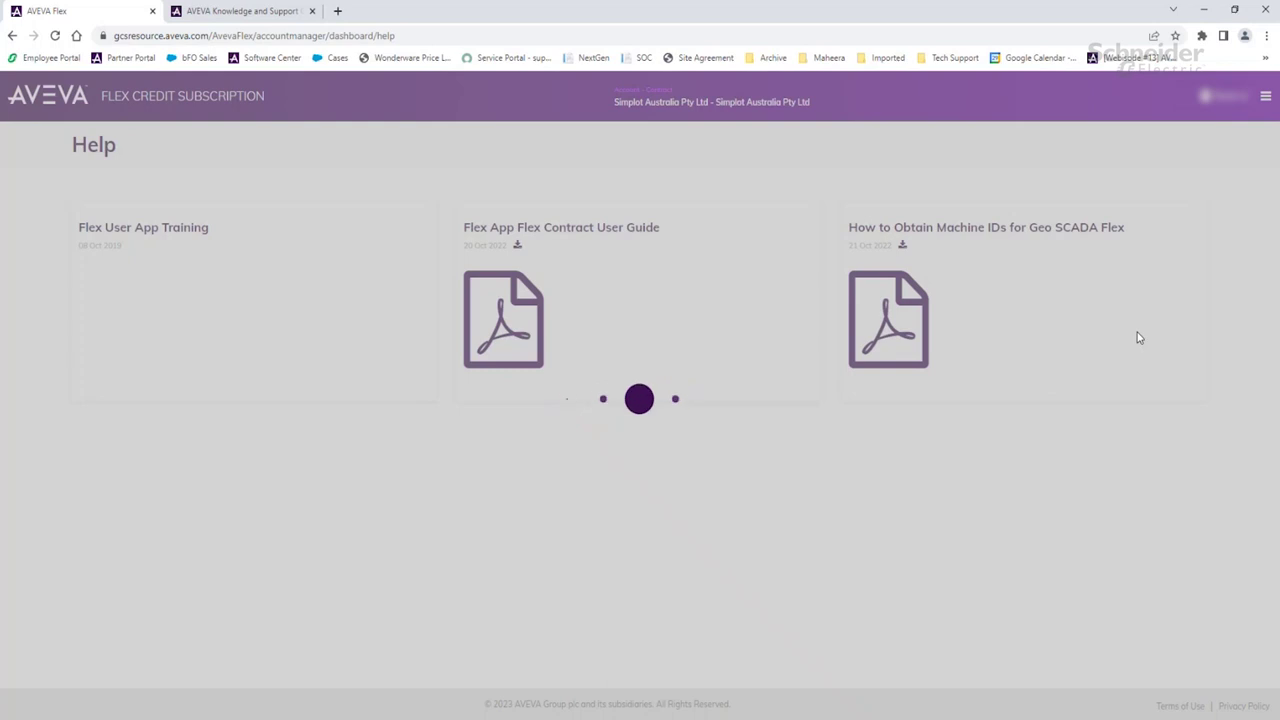